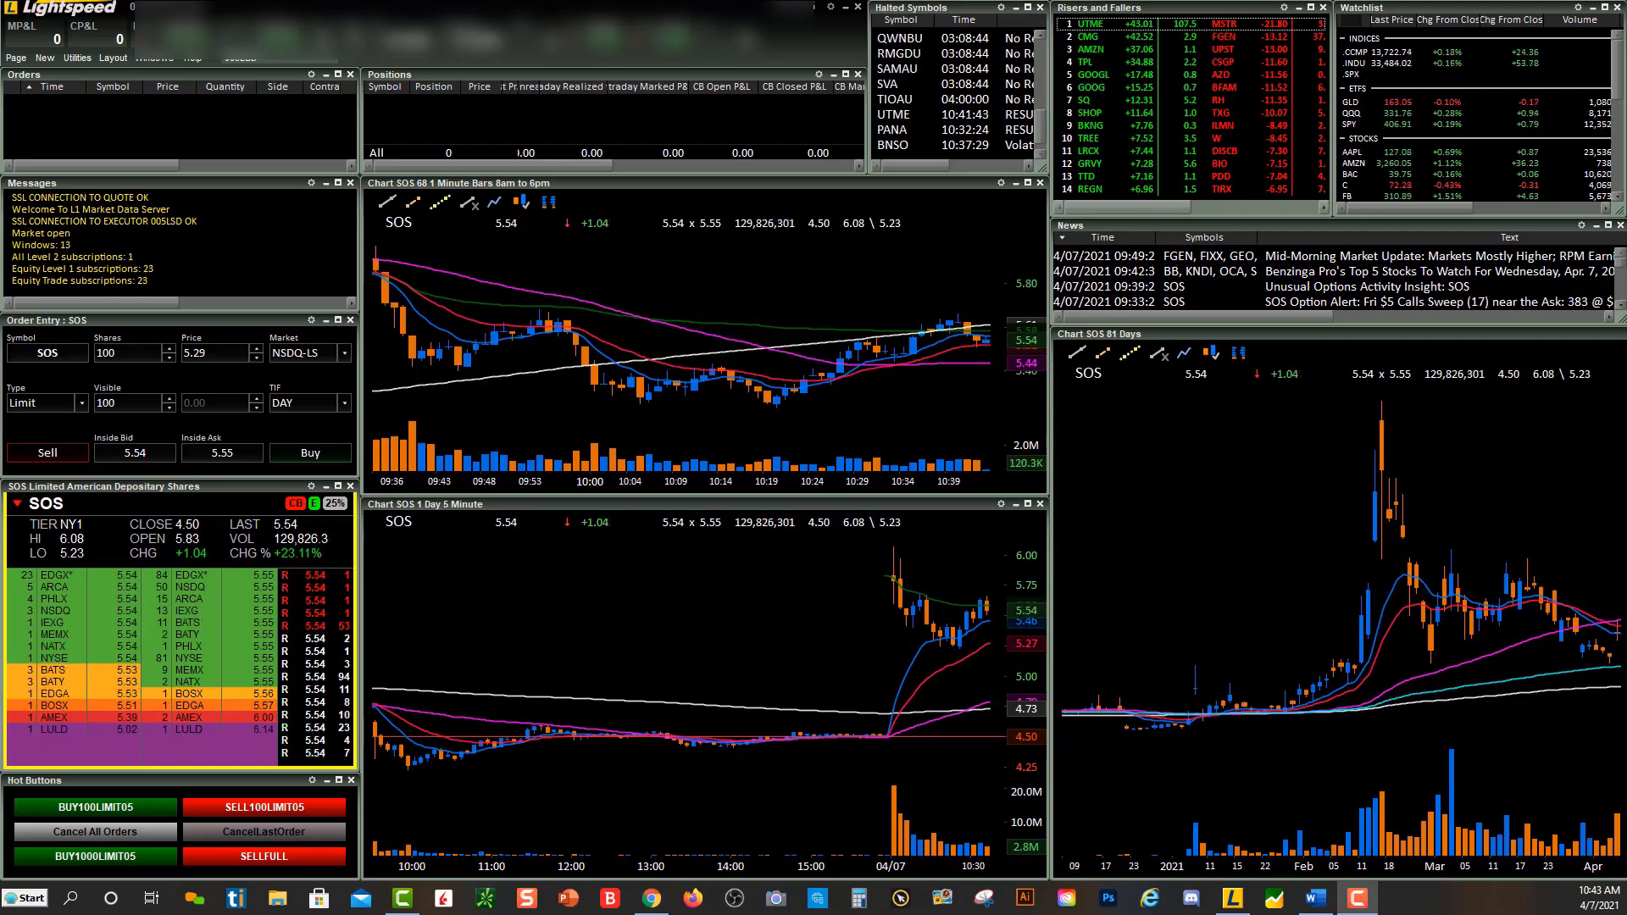
- Create a new custom order command in Configuration Settings' Custom Orders section
click(81, 60)
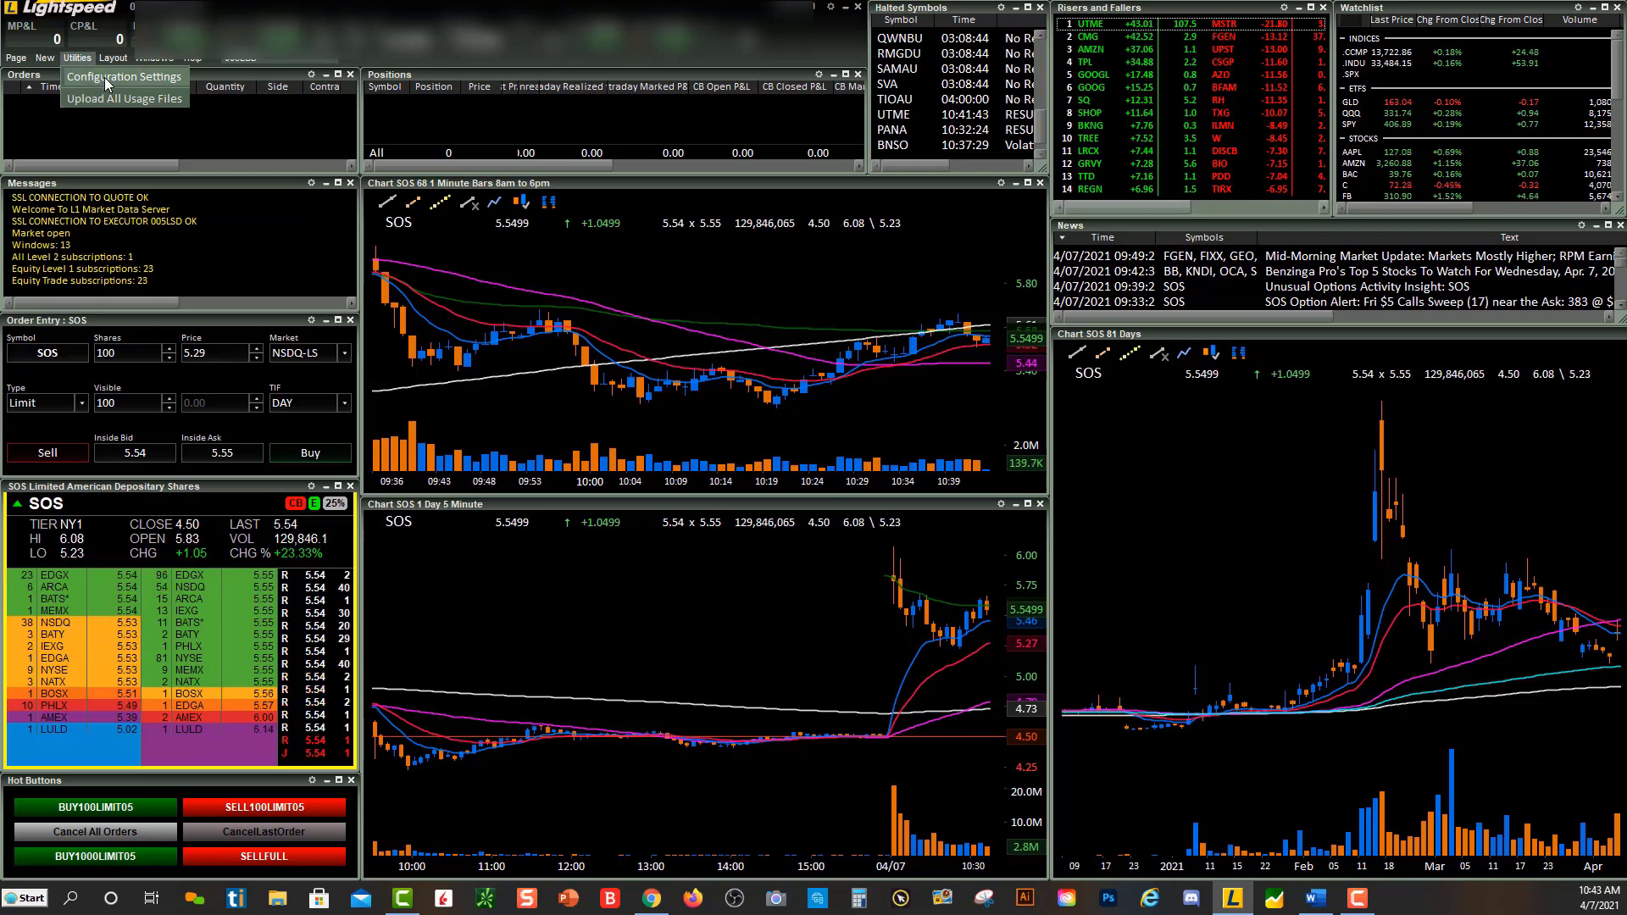
click(104, 78)
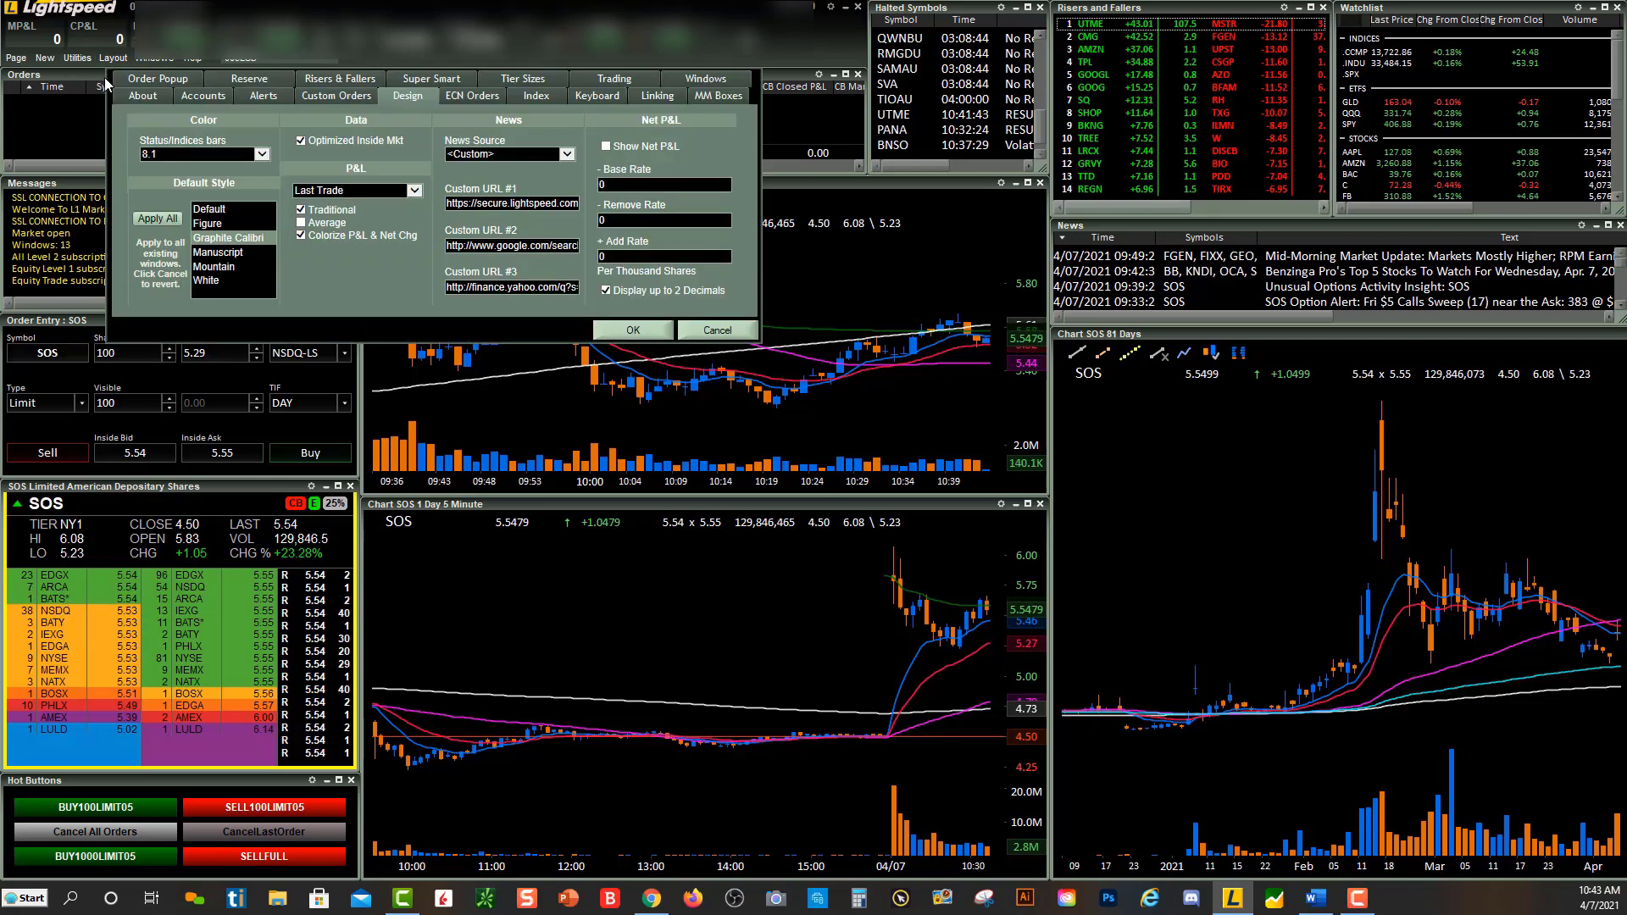
click(342, 97)
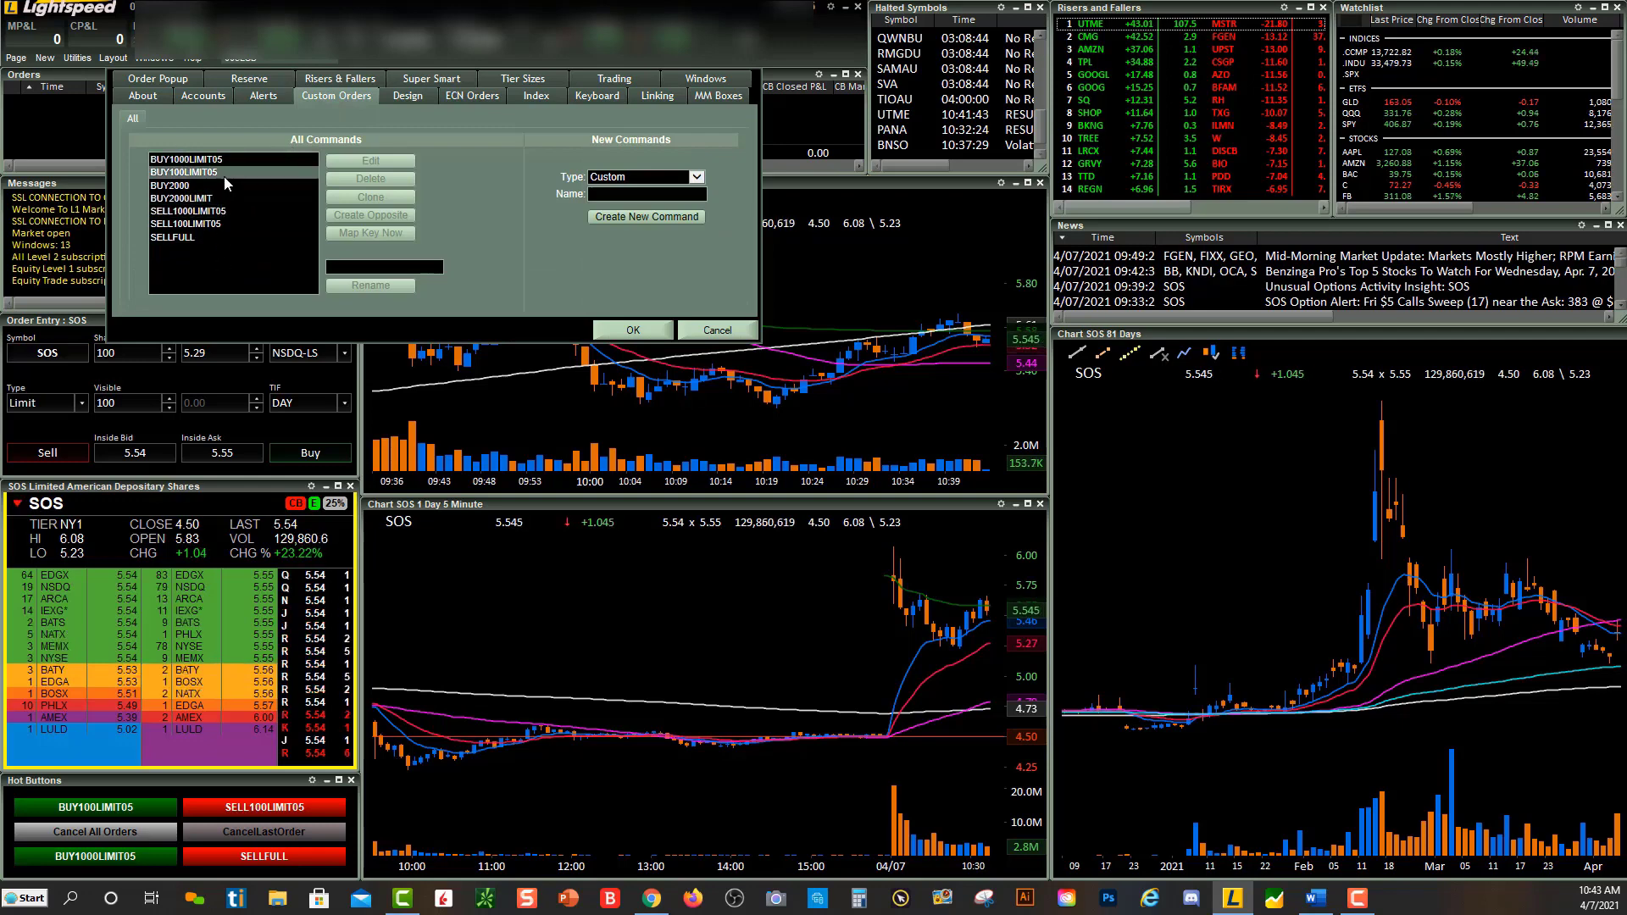
click(659, 218)
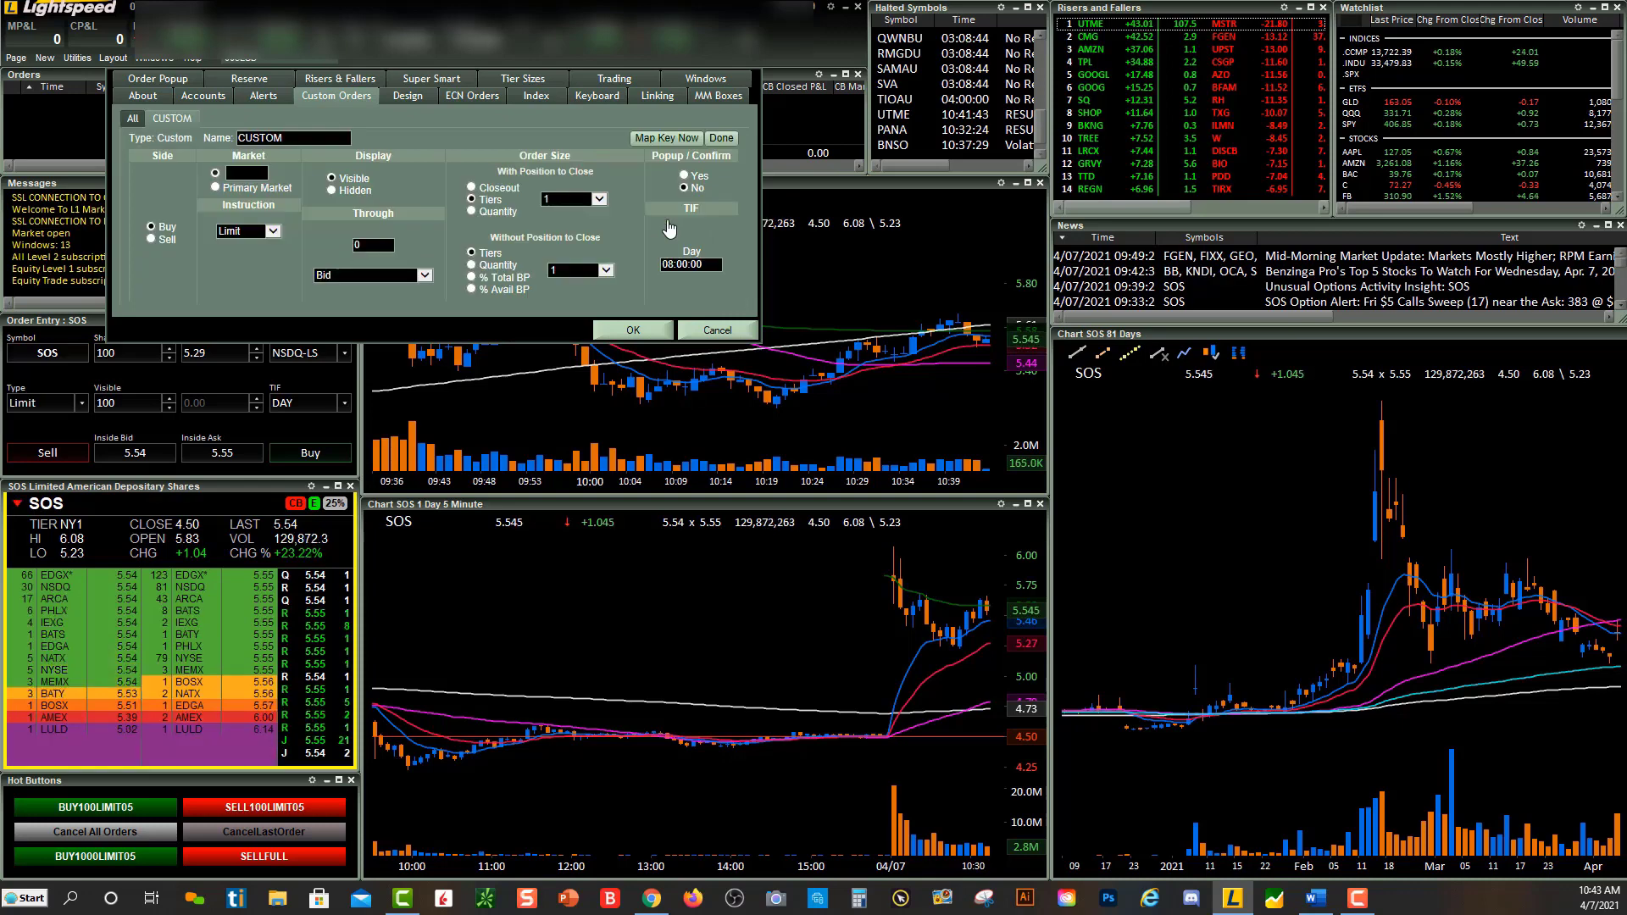
- Name the command STOPLOSS and make it a Sell order with a Stop instruction
double_click(293, 140)
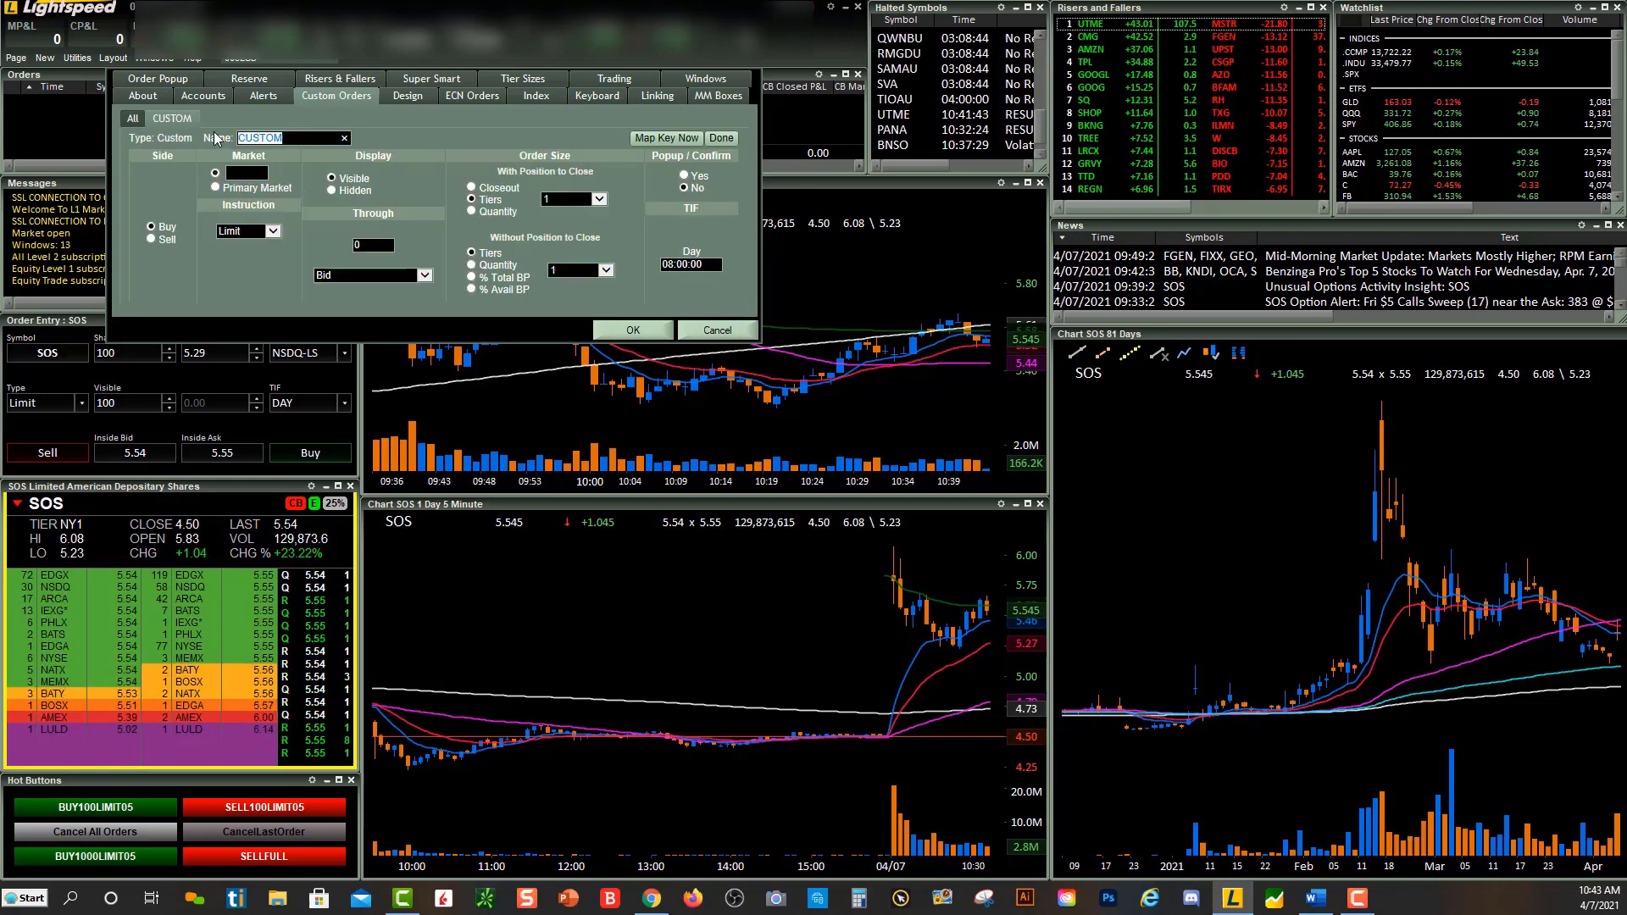
text(STOP)
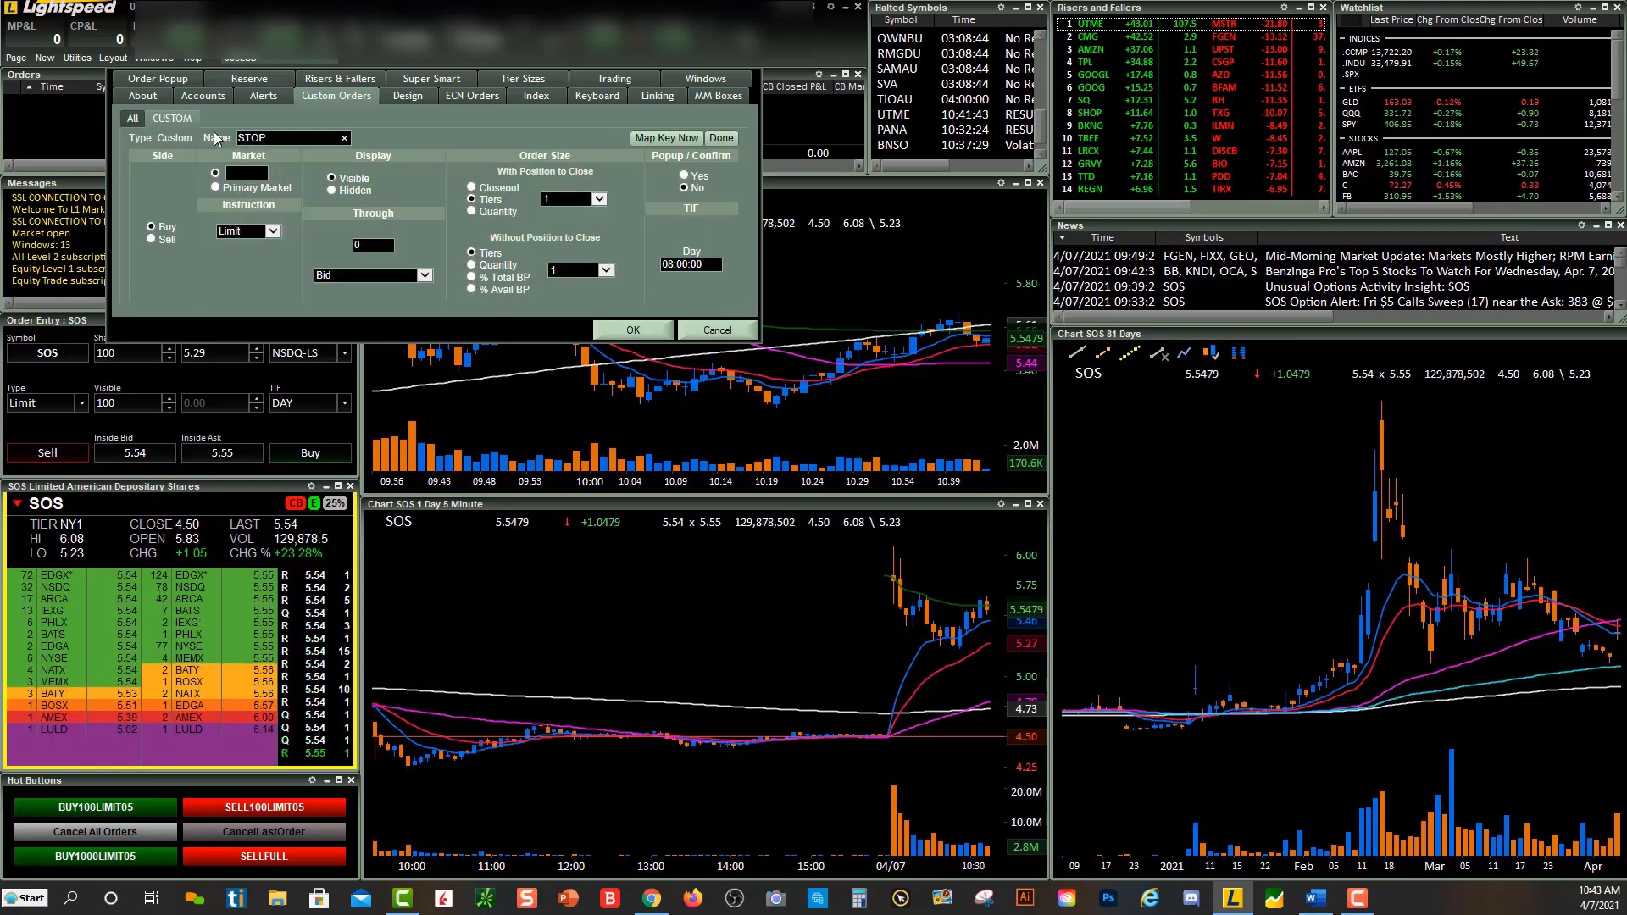
text(SLOO)
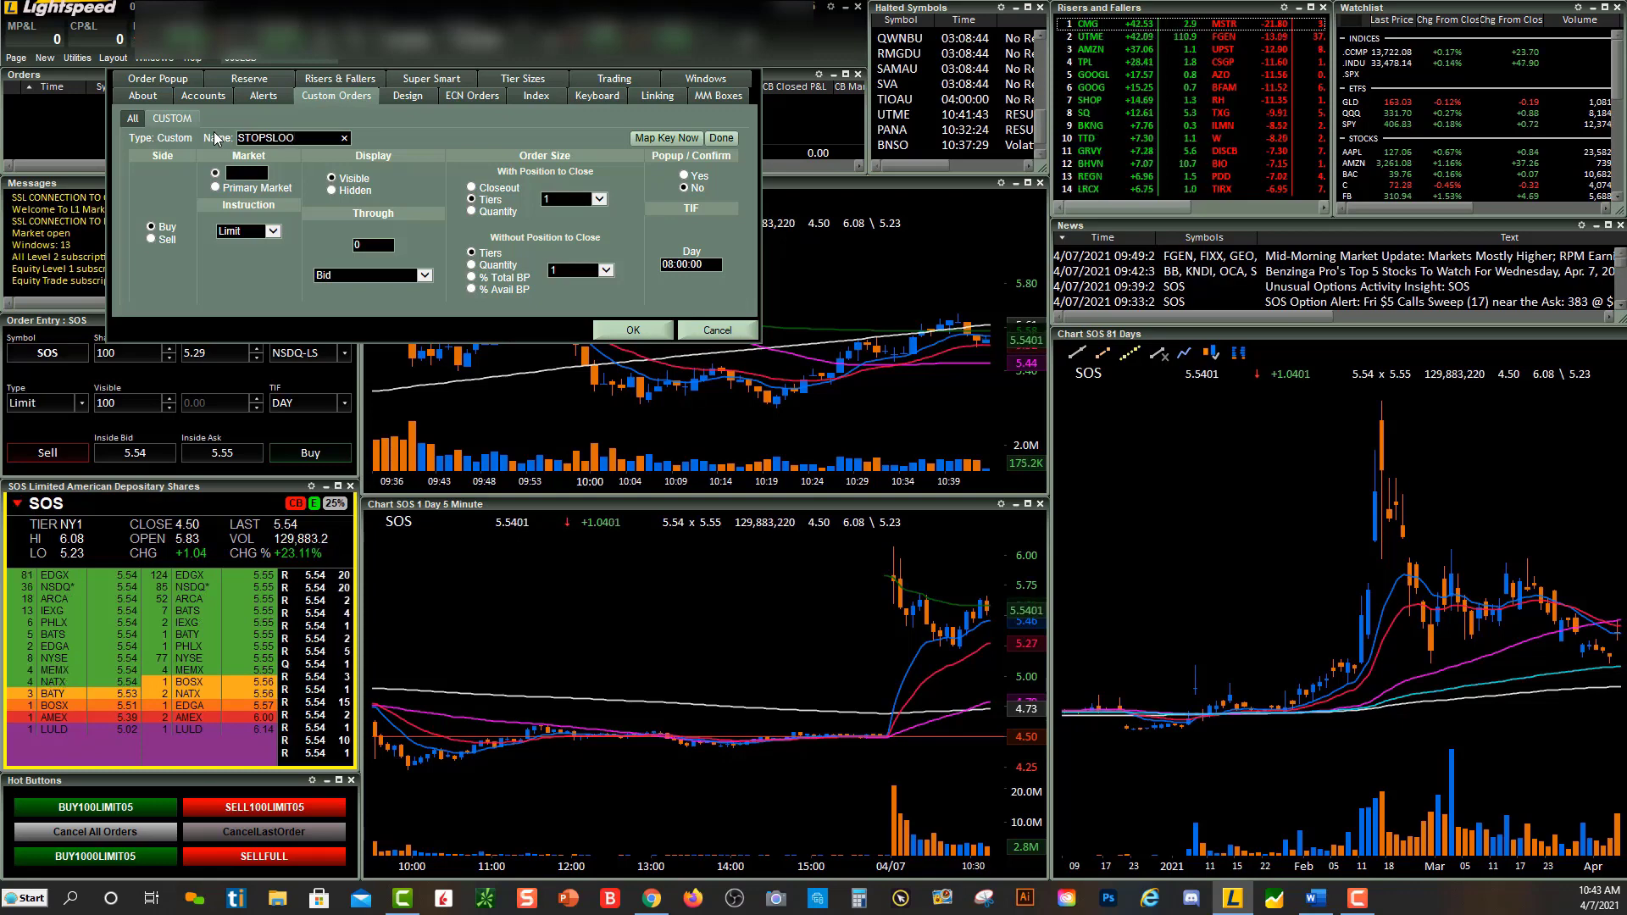
key(BackSpace)
key(BackSpace)
key(BackSpace)
key(BackSpace)
text(LOSS)
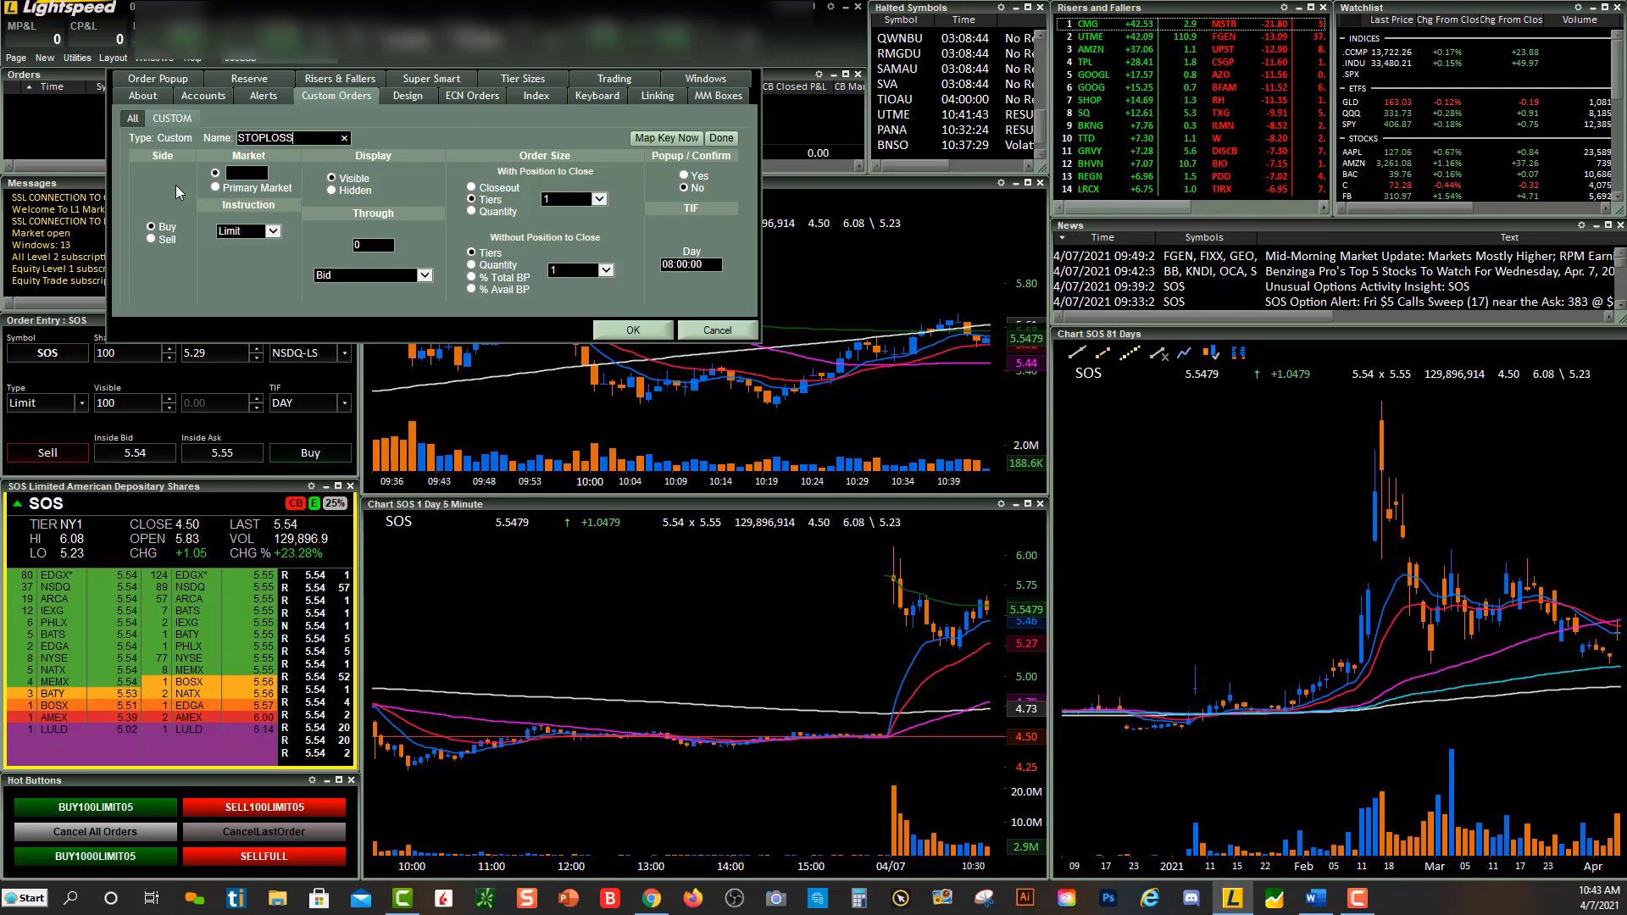
click(166, 242)
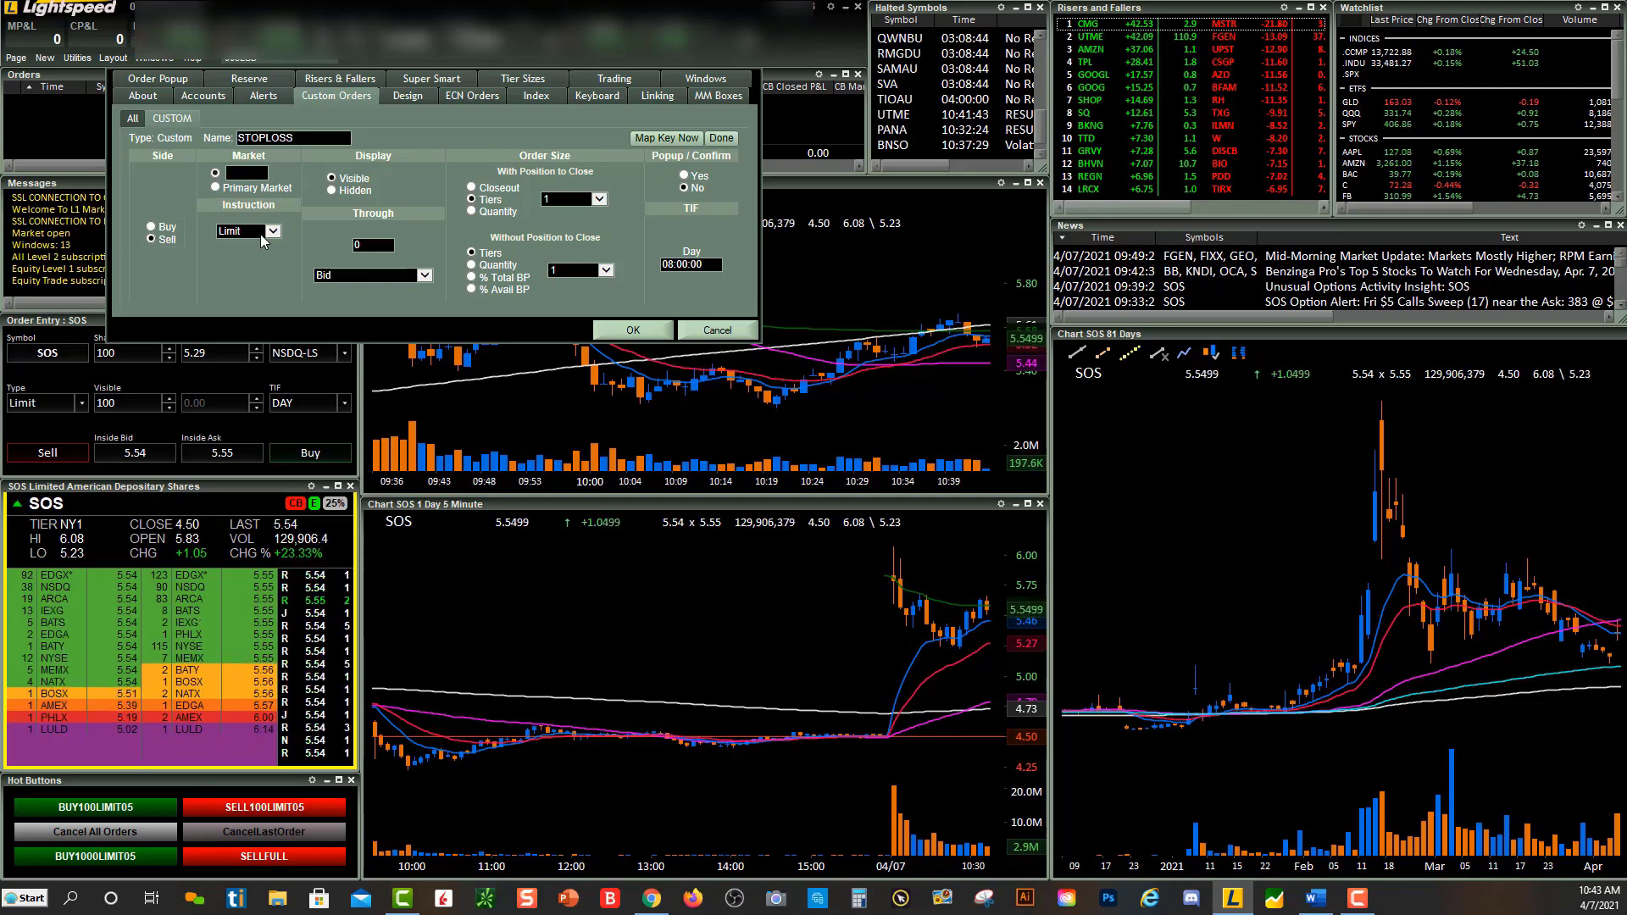
click(264, 242)
click(247, 290)
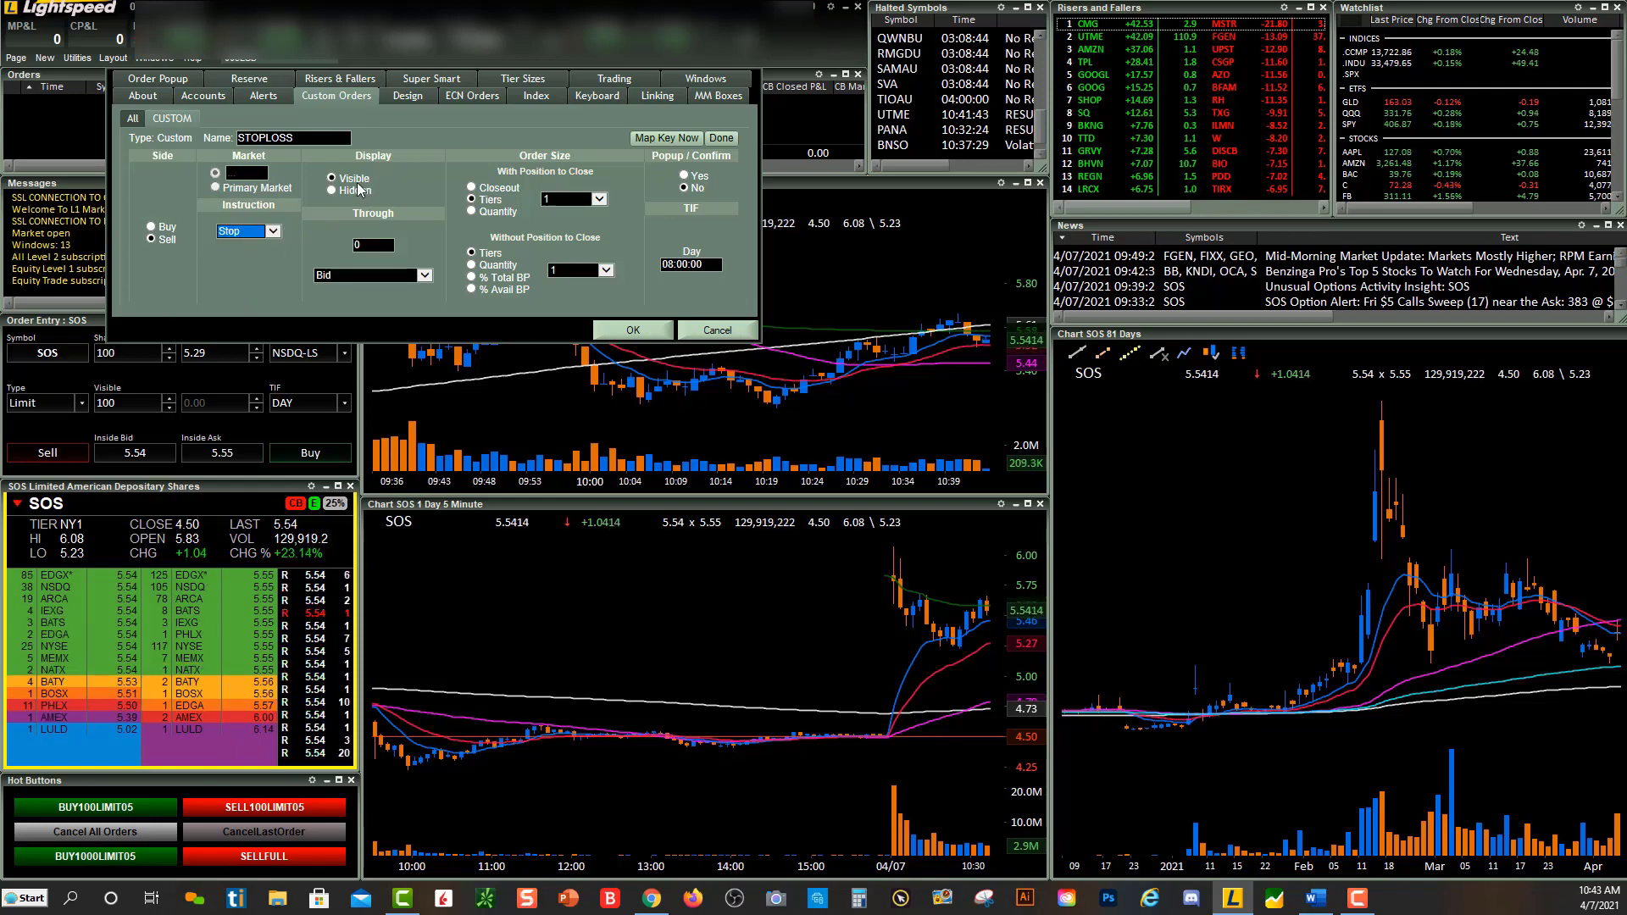
click(426, 276)
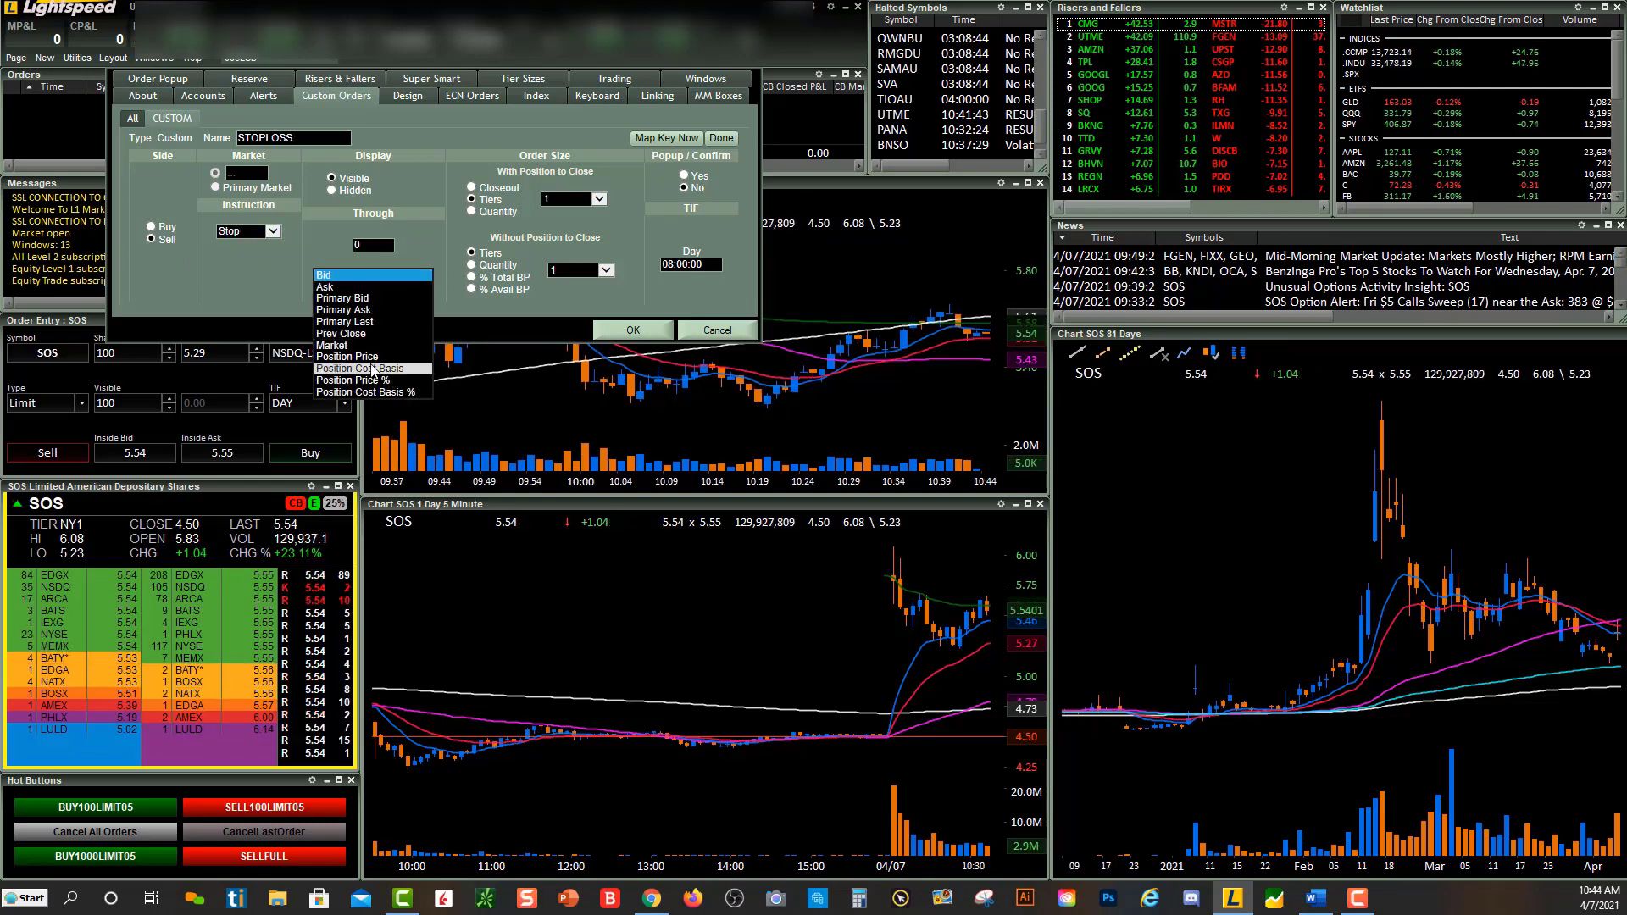
- Set the STOPLOSS stop to 0.2 through the Position Price
key(Escape)
click(439, 297)
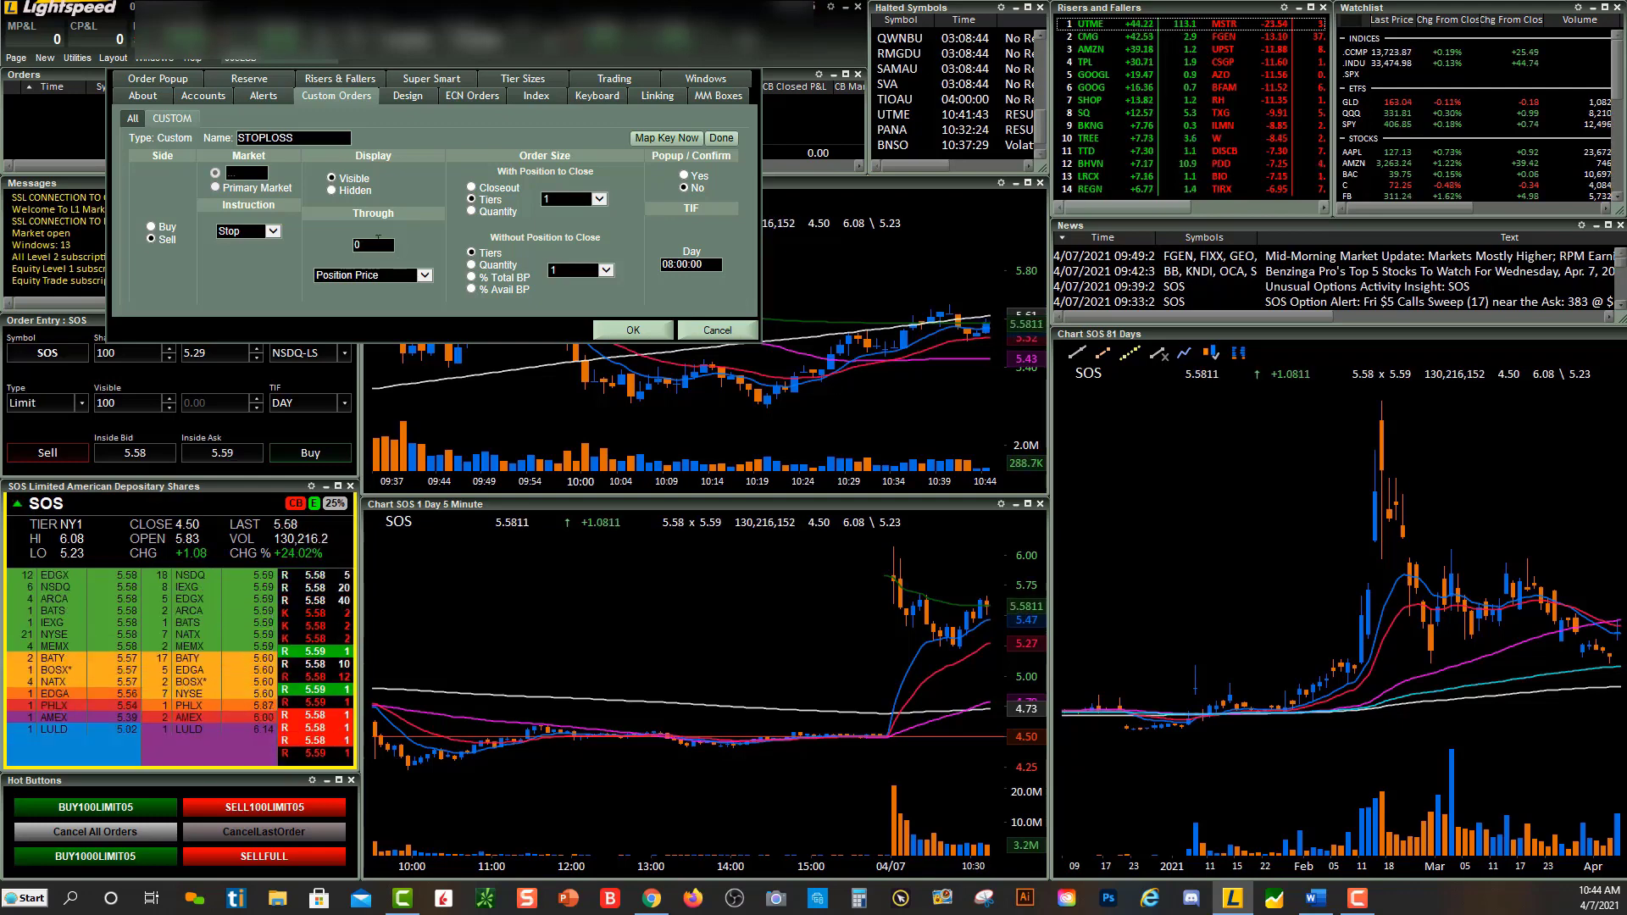
click(391, 251)
text(.20)
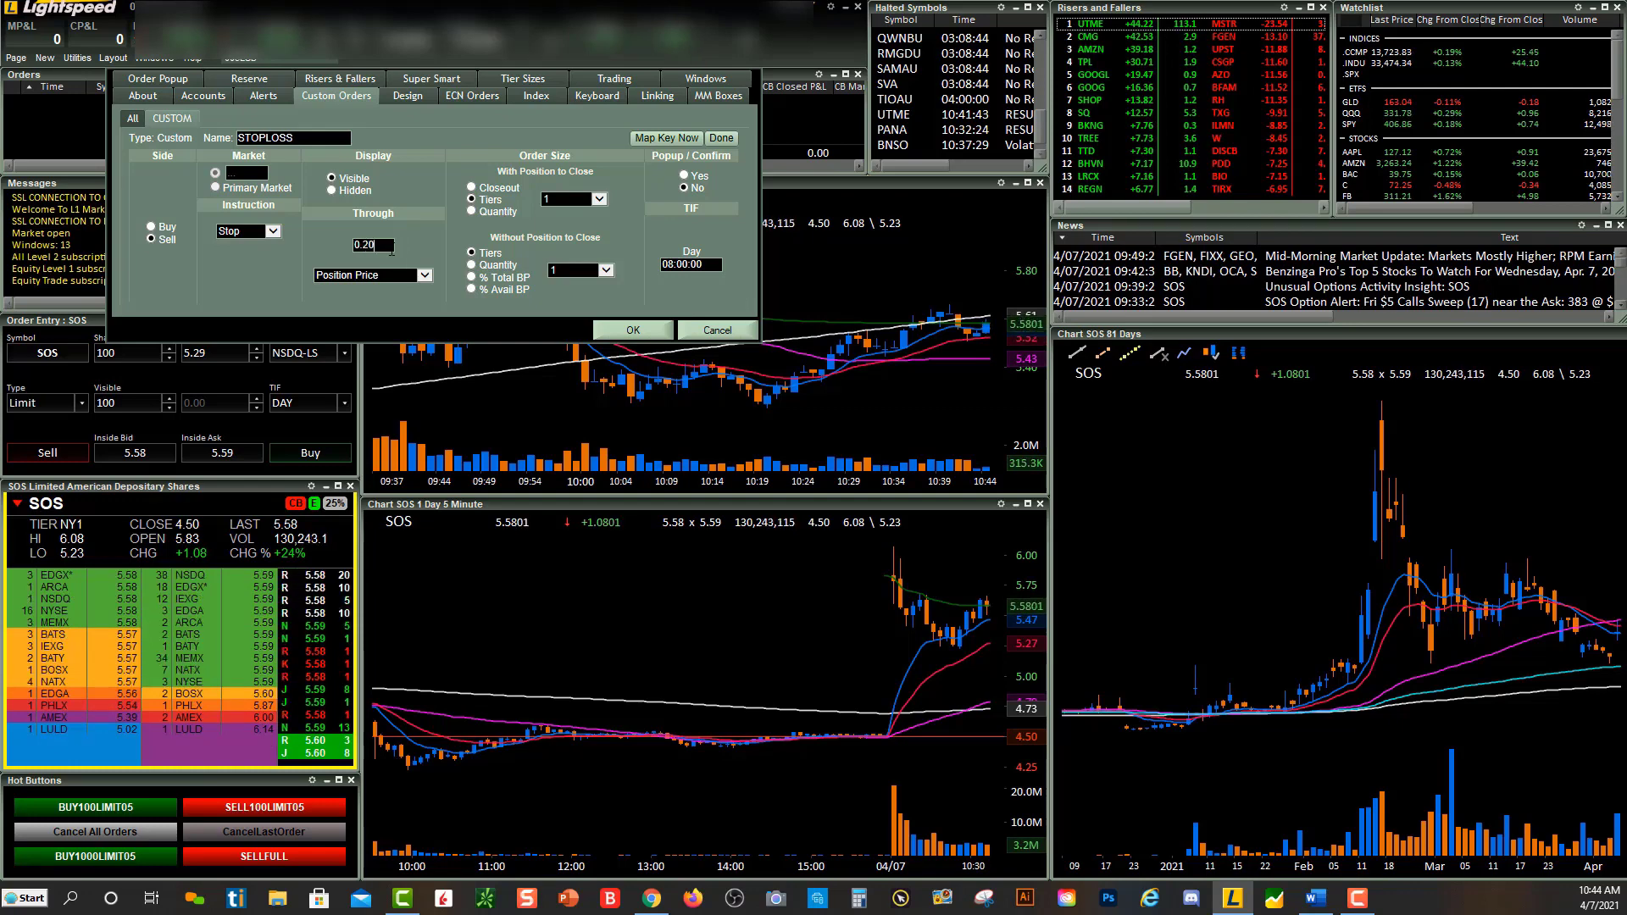
key(BackSpace)
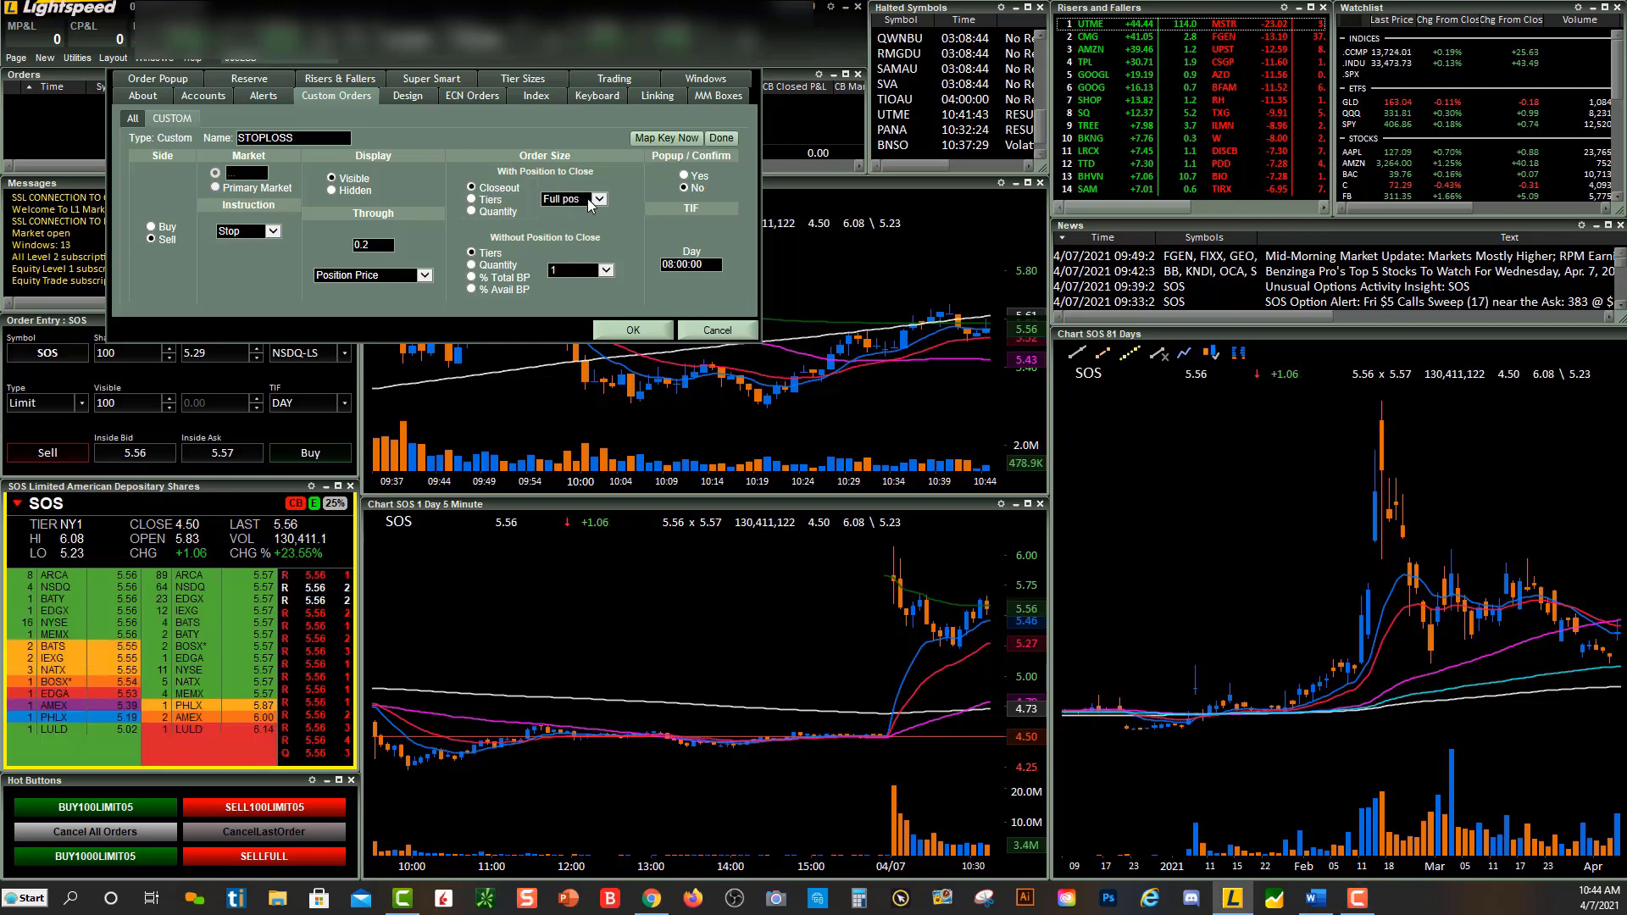
- Size STOPLOSS to close the full position, using quantity when no position exists
click(582, 200)
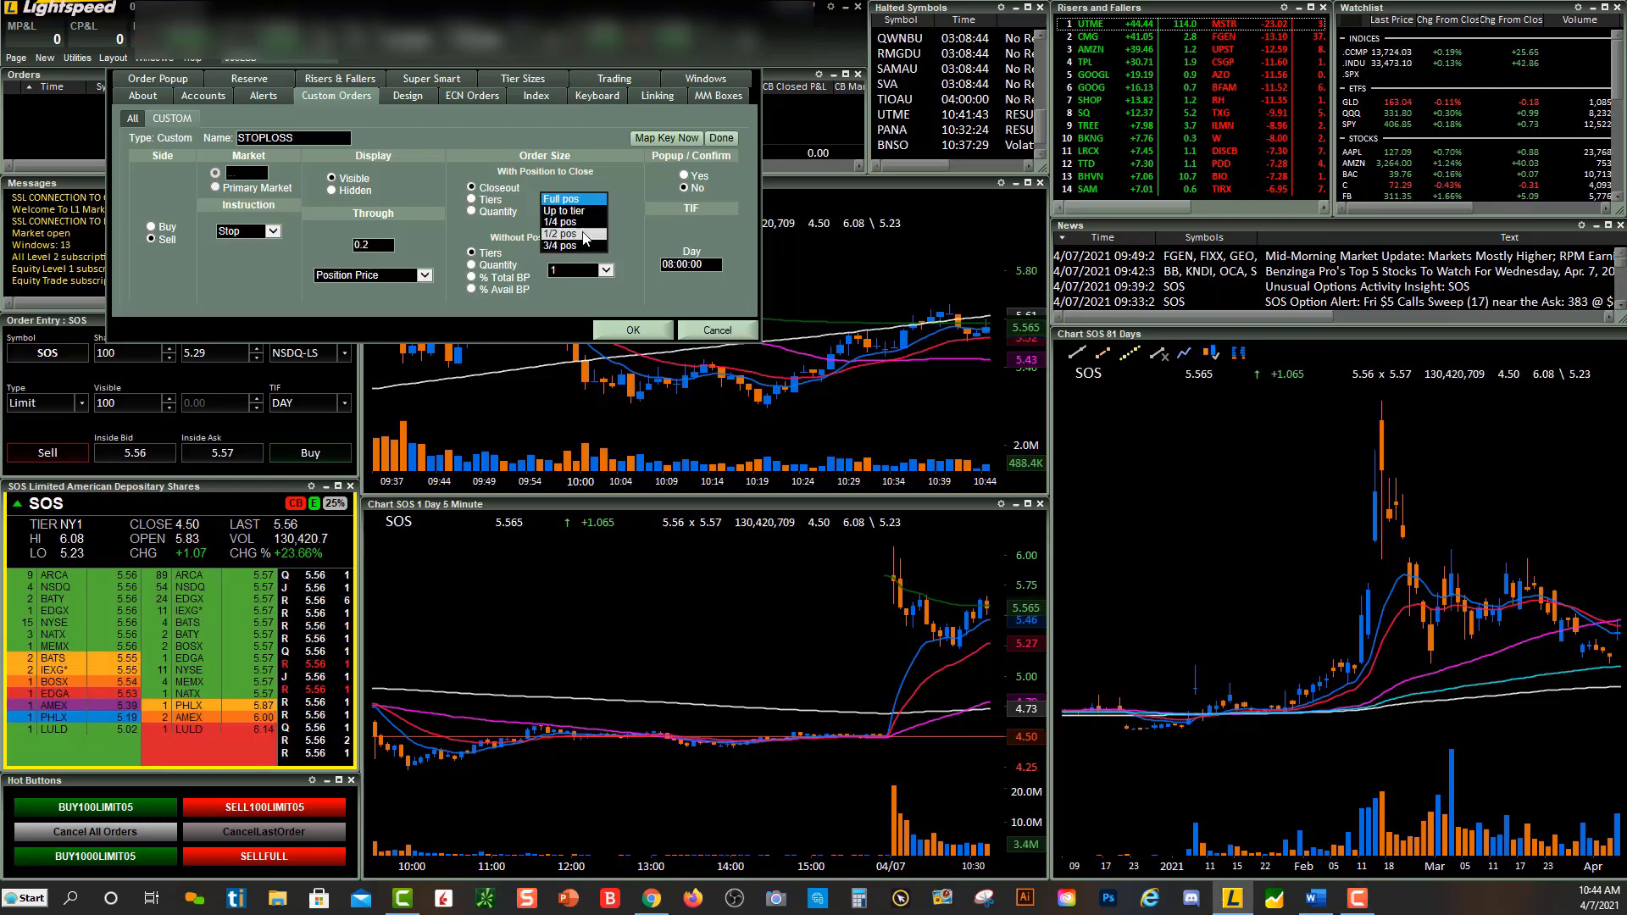
click(634, 217)
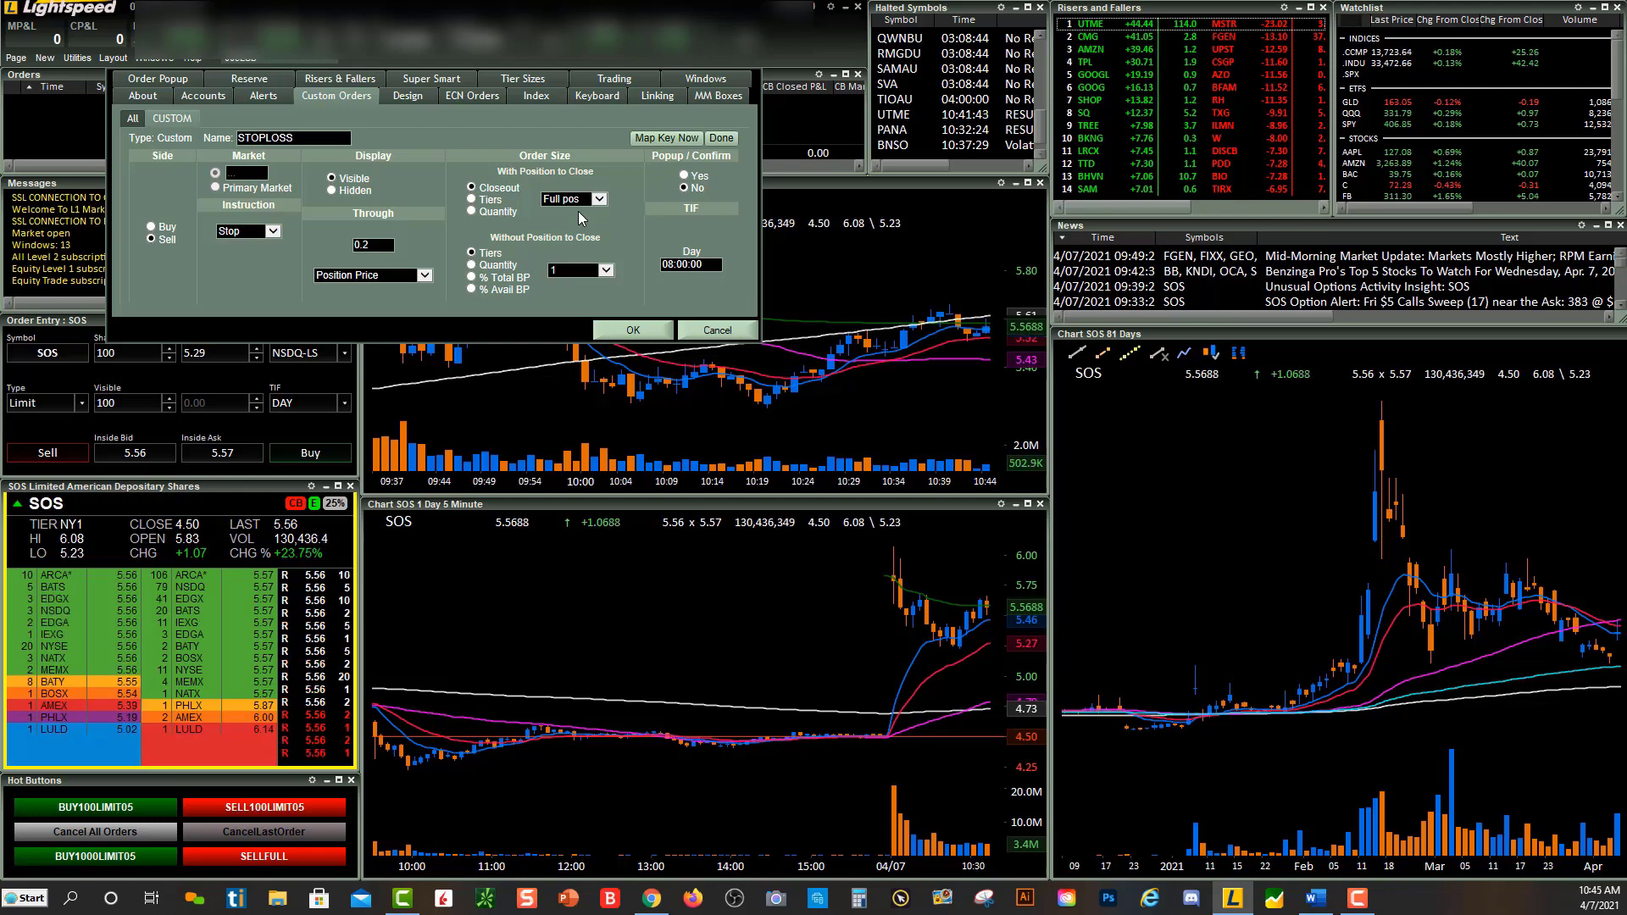
click(489, 264)
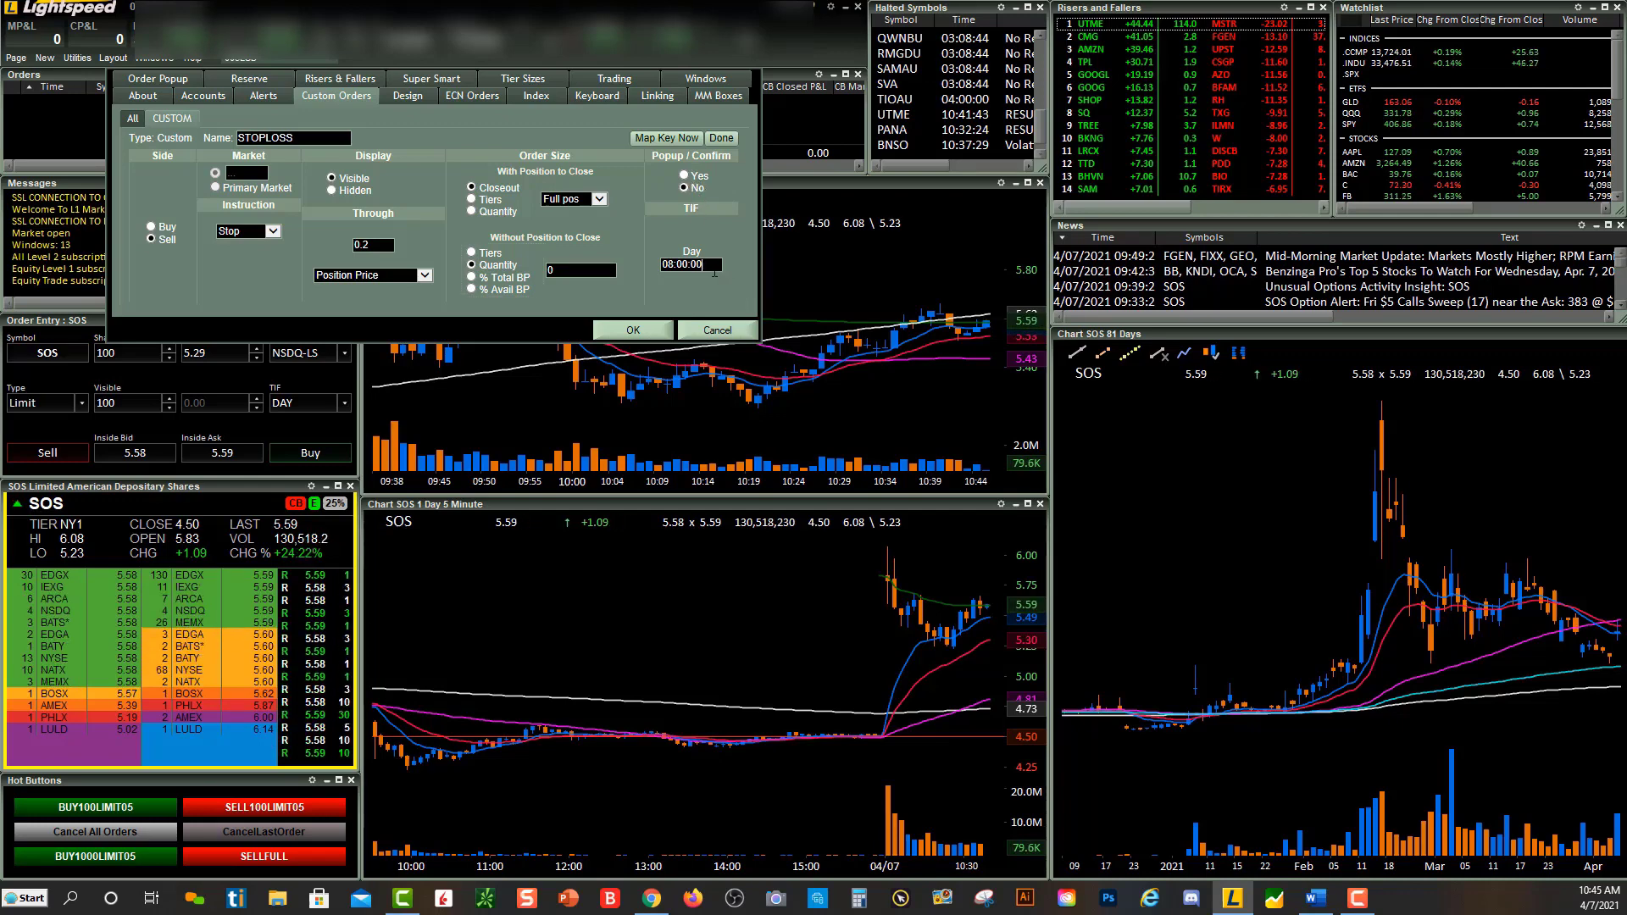
- Save the STOPLOSS order, then reopen Custom Orders with STOPLOSS selected
click(651, 331)
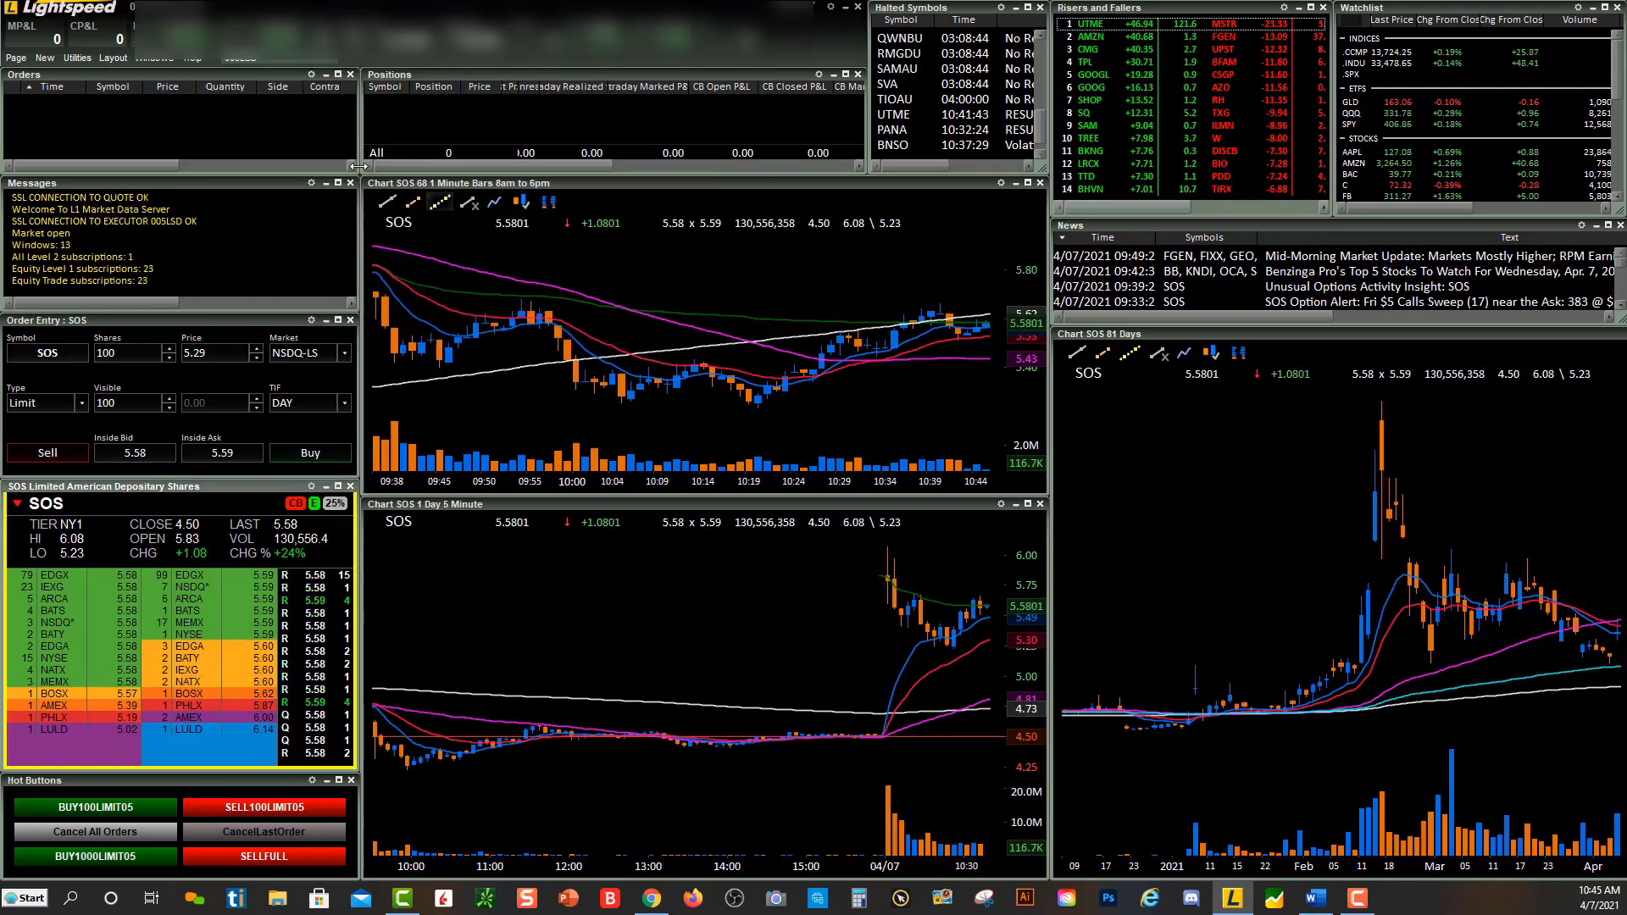
click(93, 60)
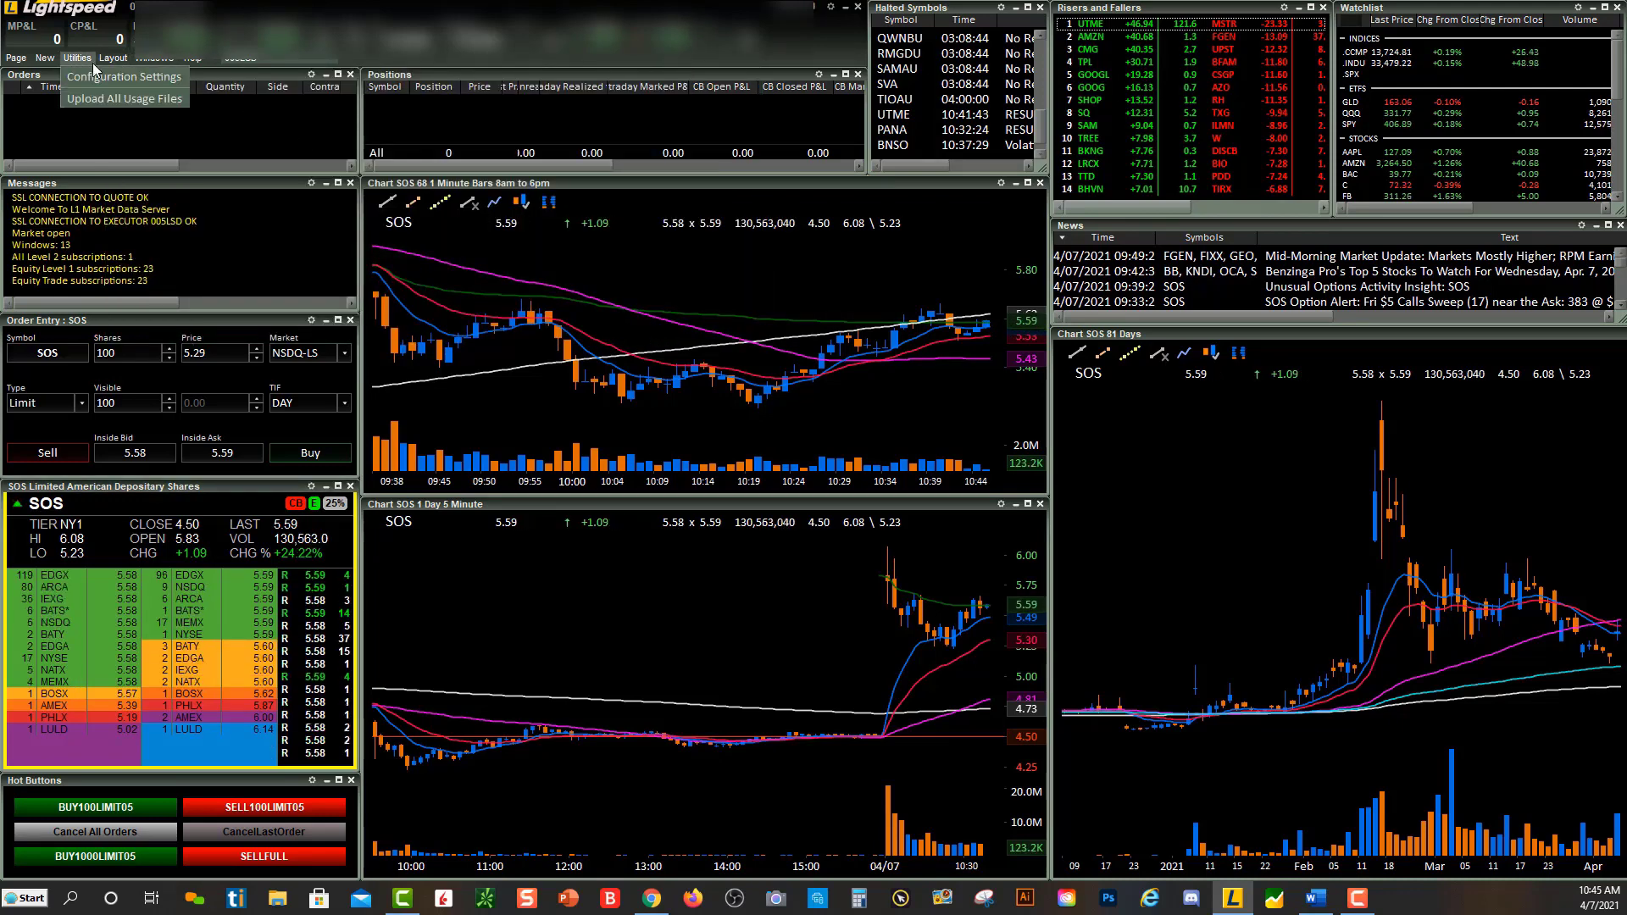
click(104, 85)
click(336, 95)
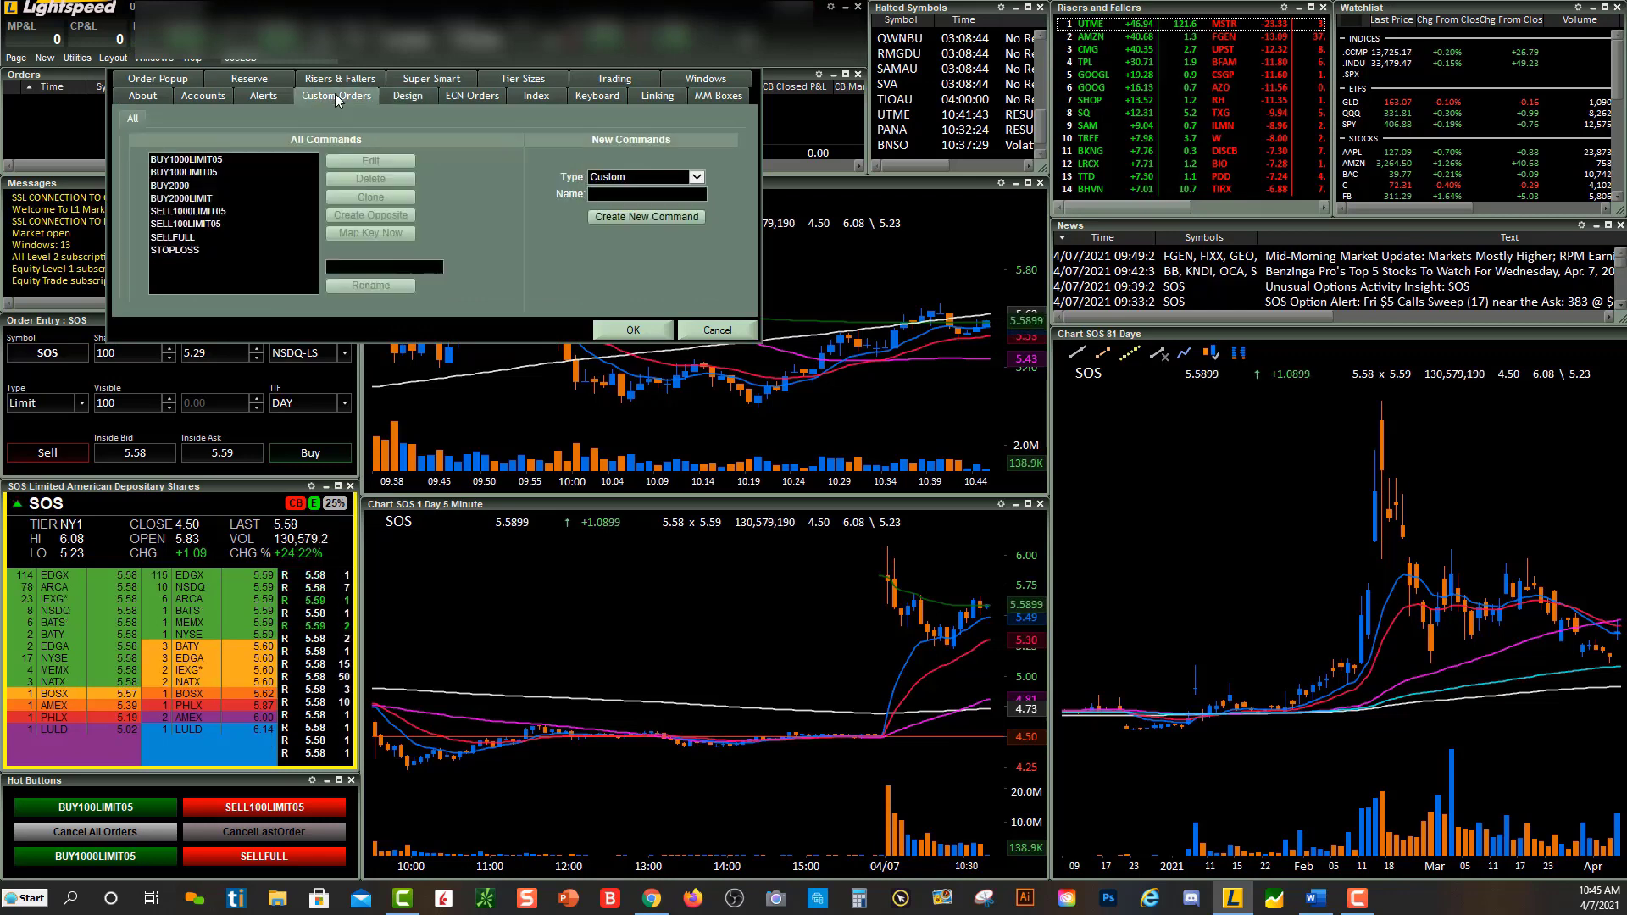
click(188, 250)
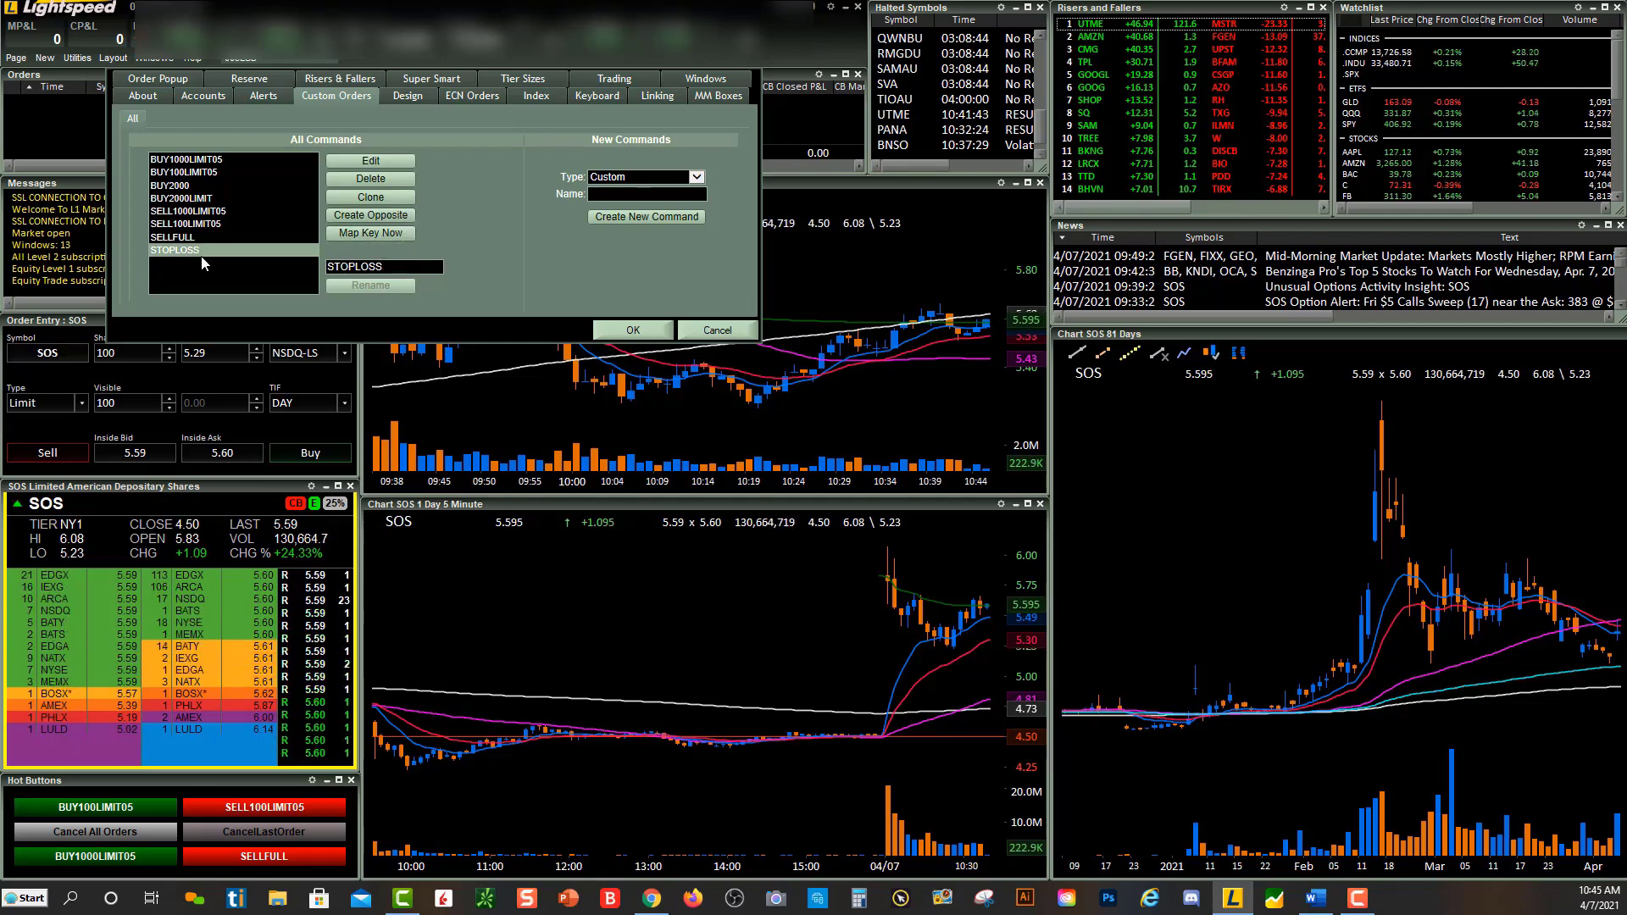
- Map STOPLOSS to the Alt+L hotkey and close the settings
click(368, 234)
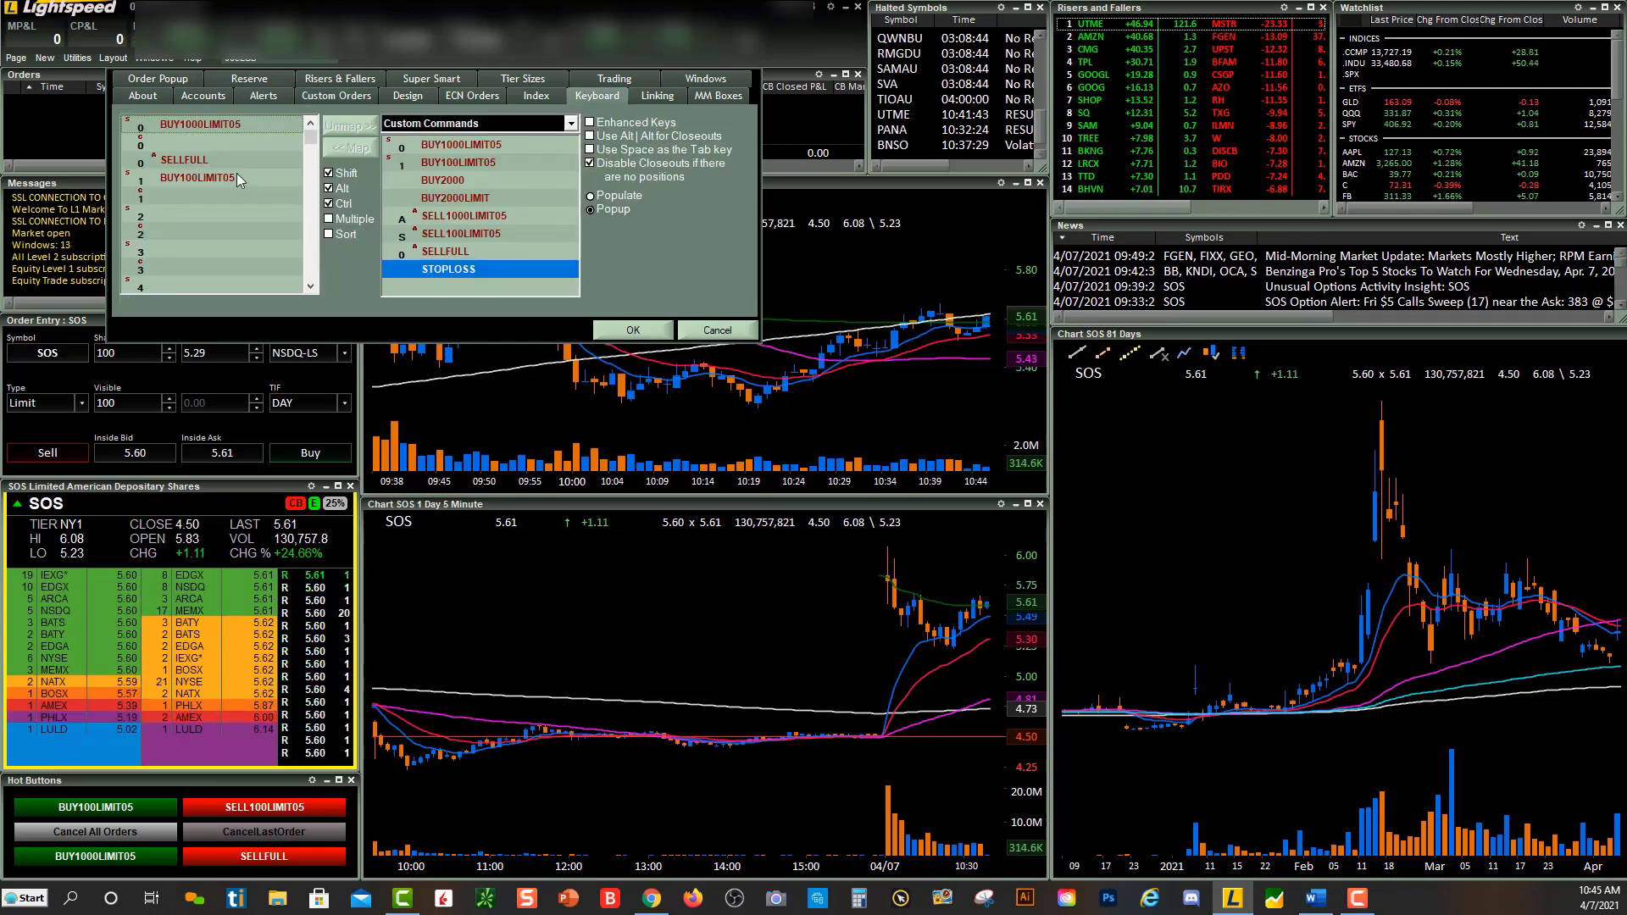
click(329, 173)
click(338, 205)
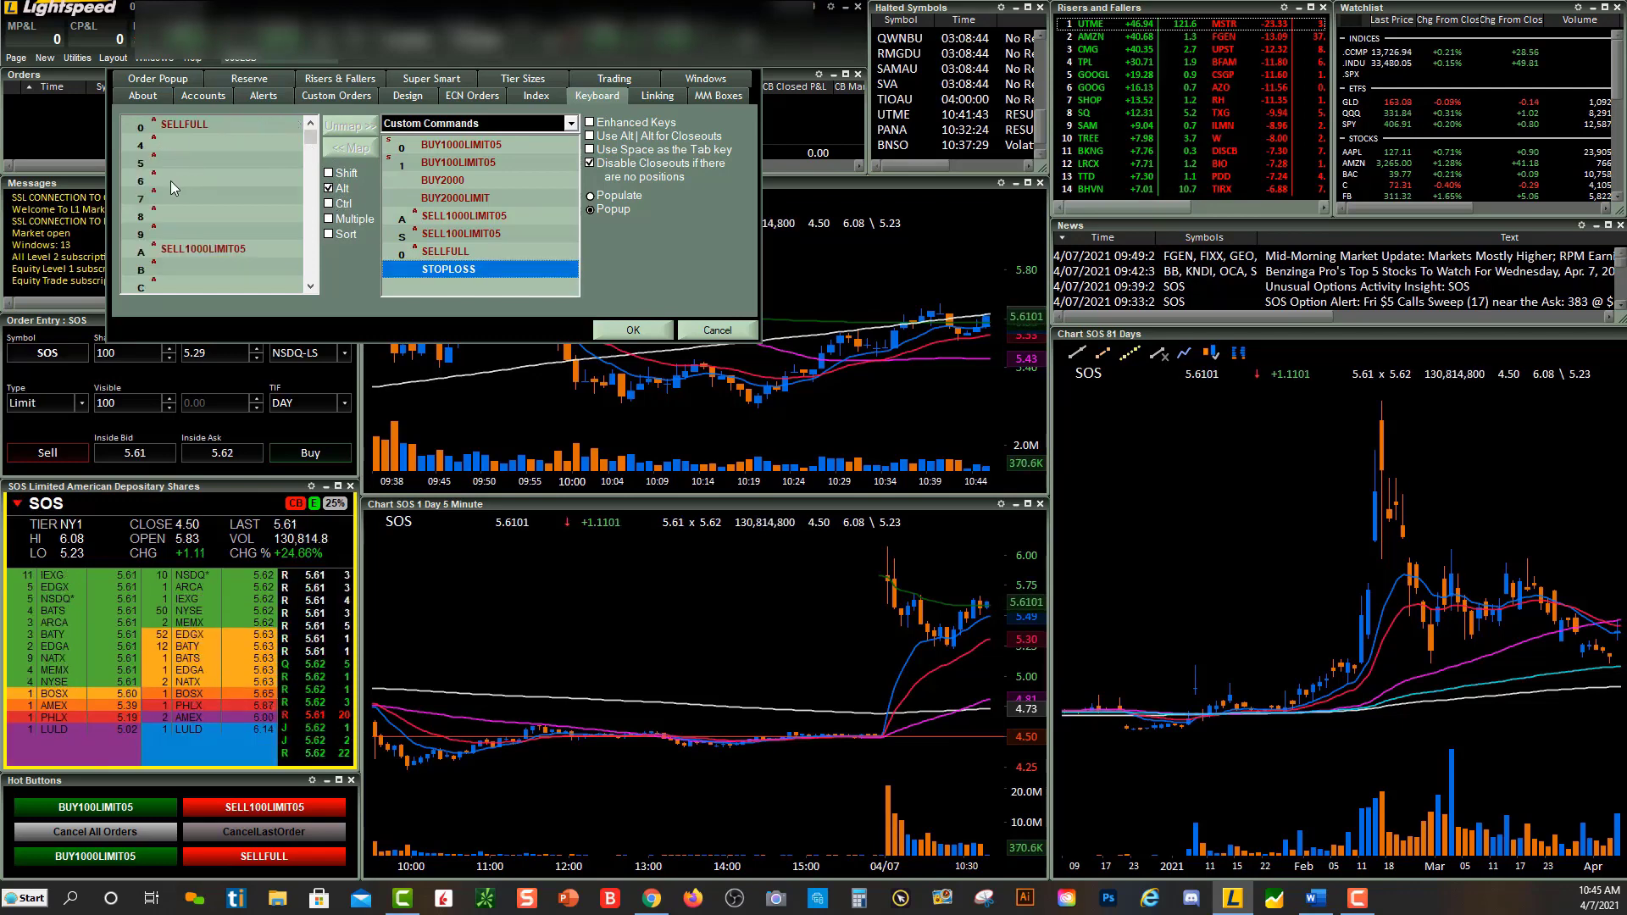
scroll(217, 180, down, 5)
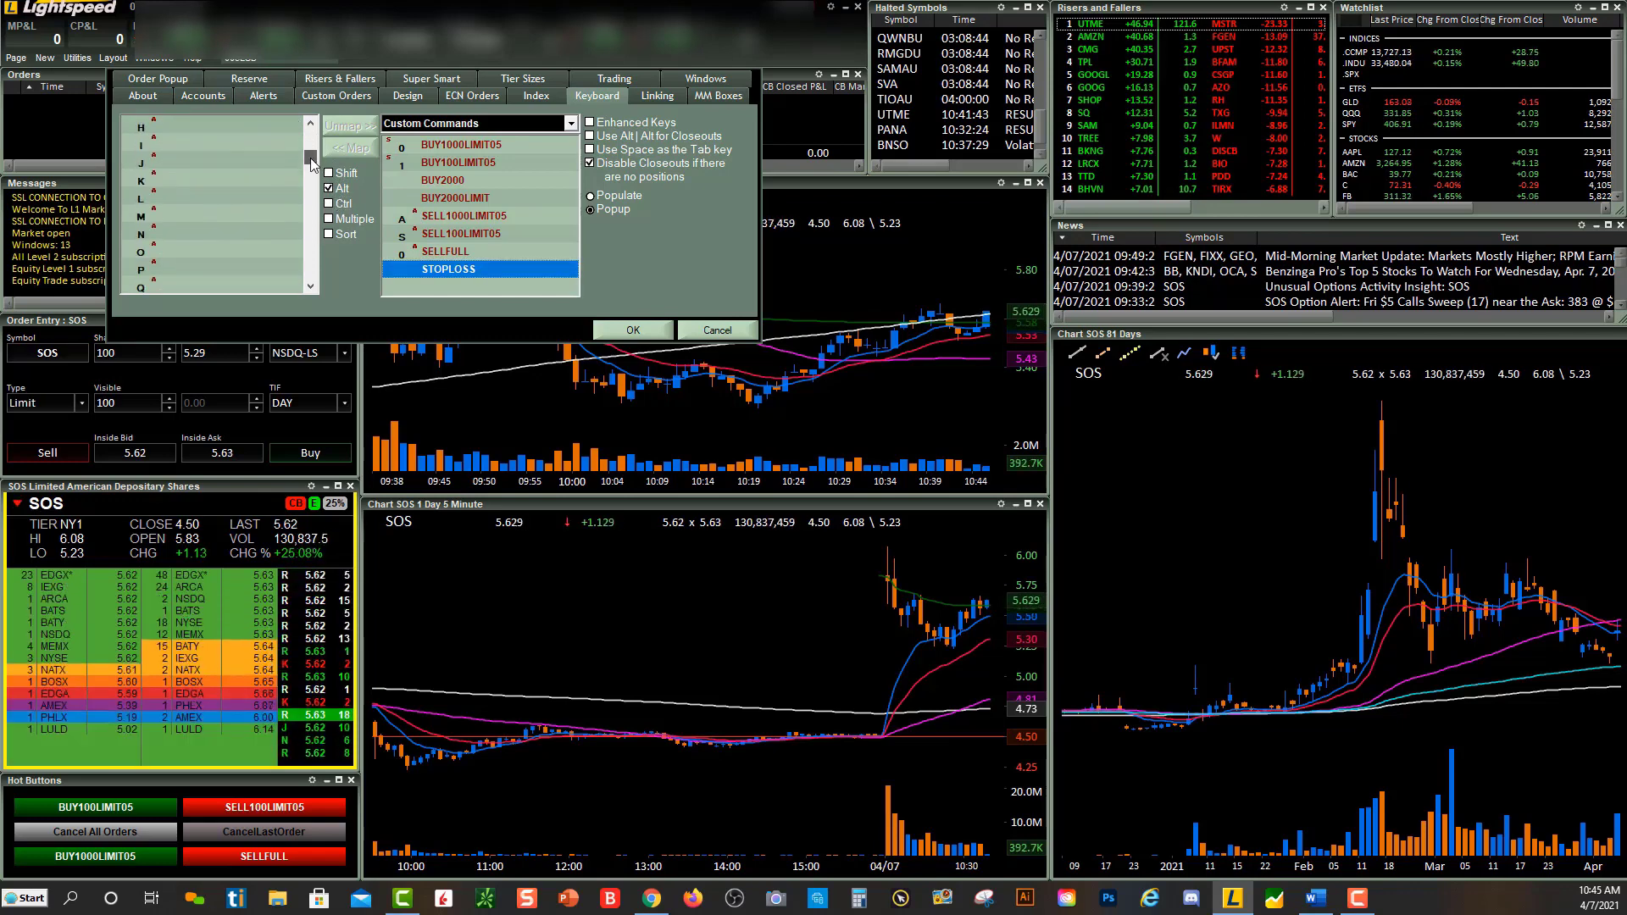
click(200, 195)
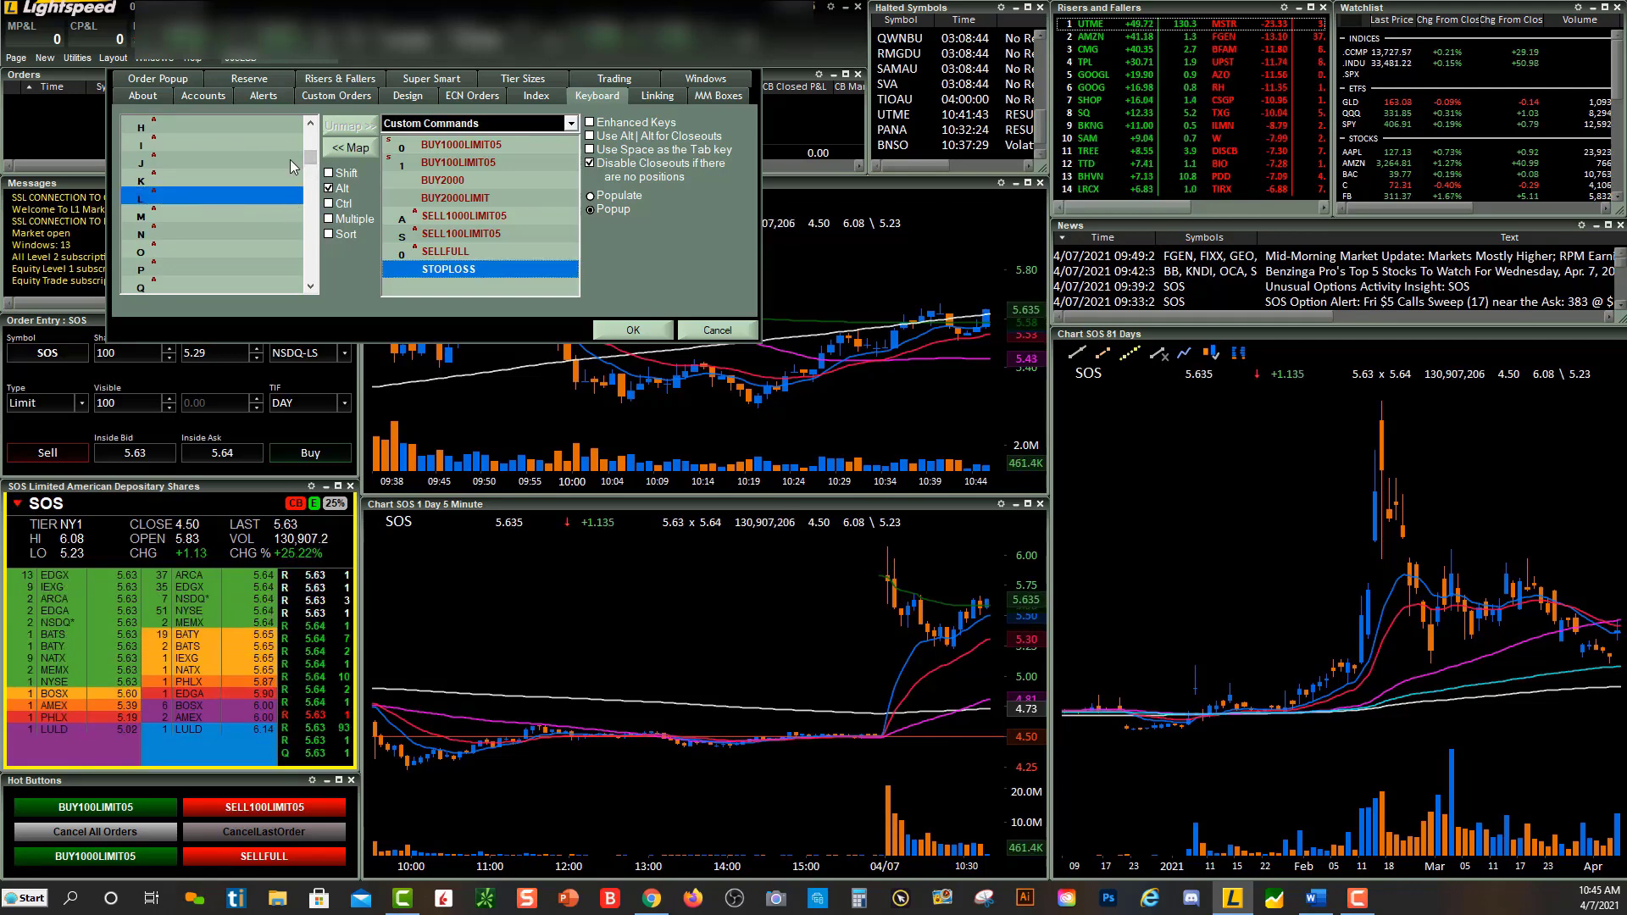
click(354, 147)
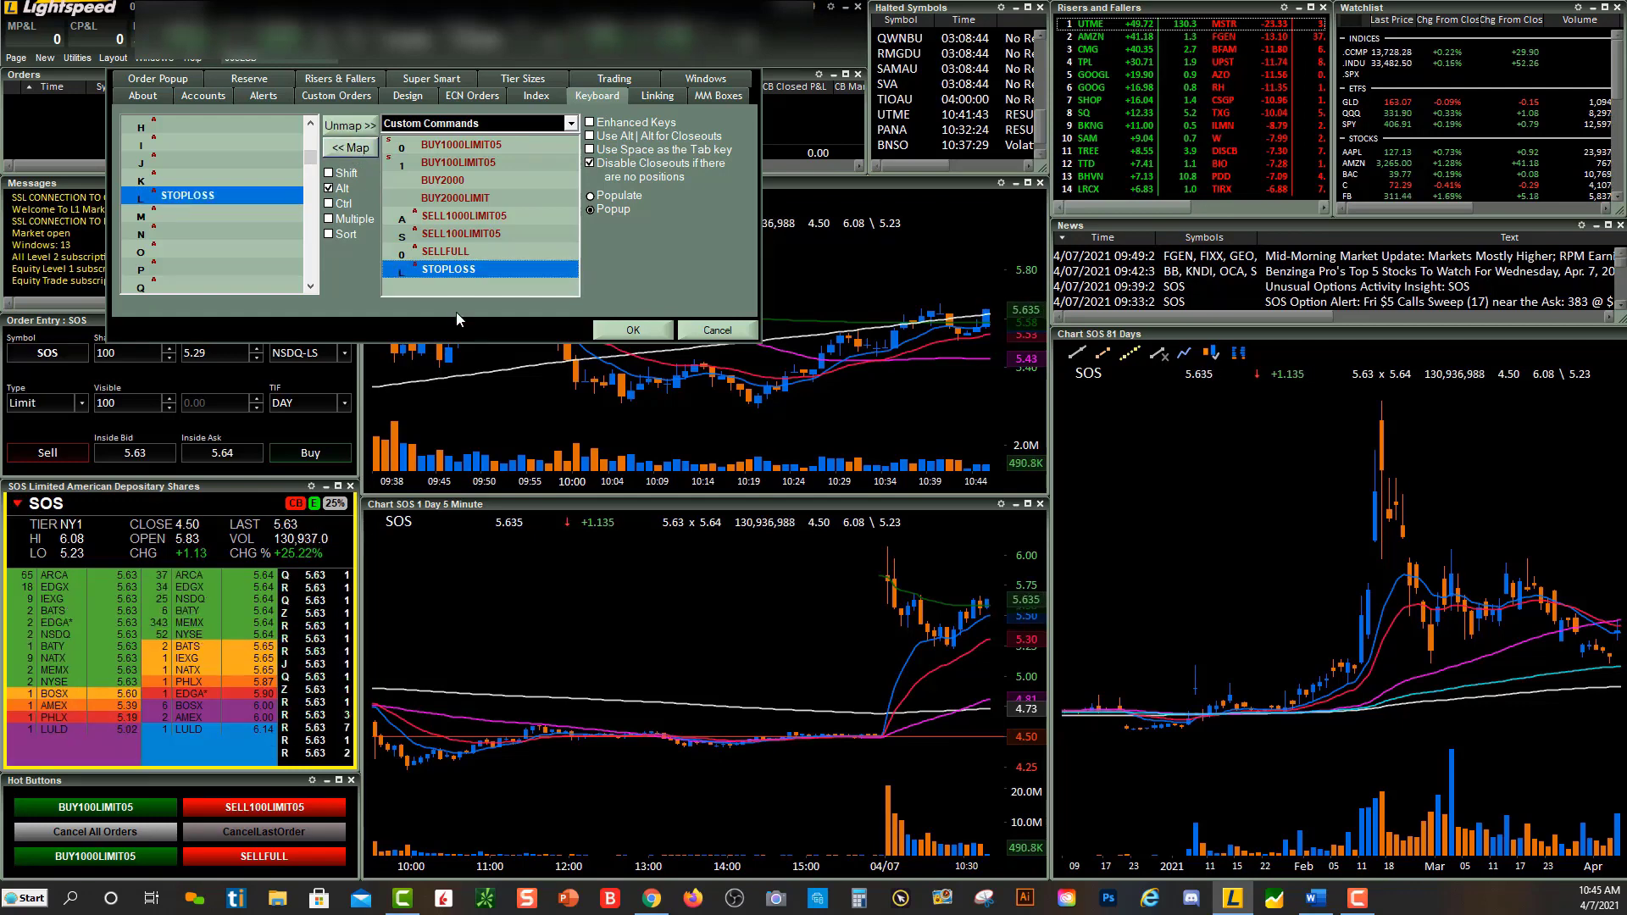
click(659, 334)
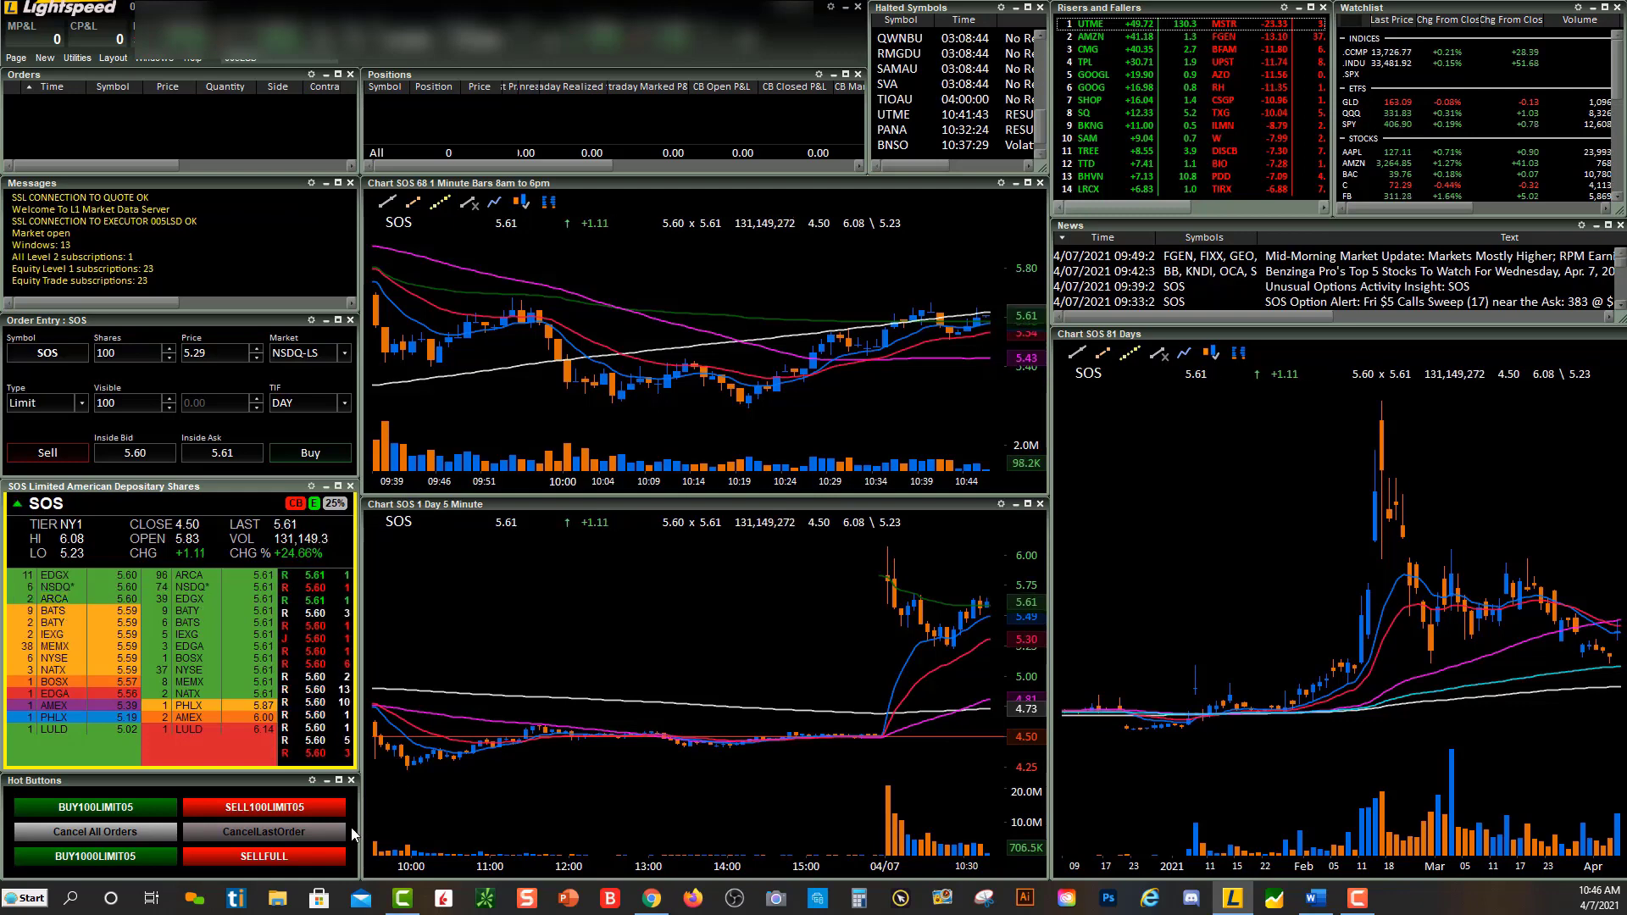
- Add STOPLOSS from the available commands to the Hot Buttons panel and save
right_click(261, 829)
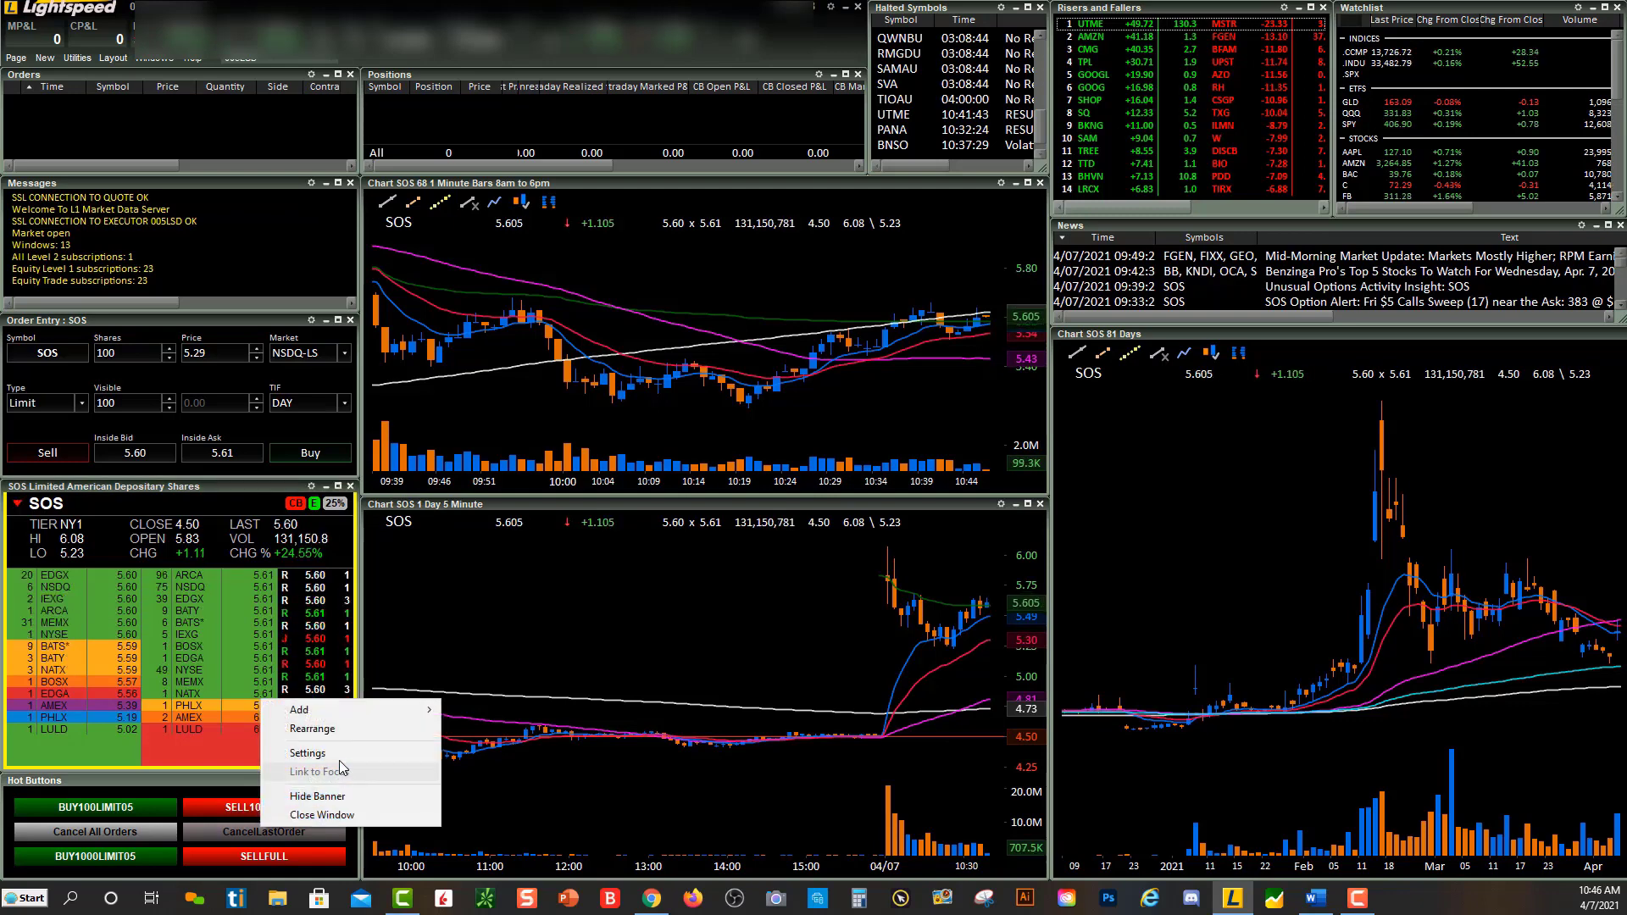
click(307, 753)
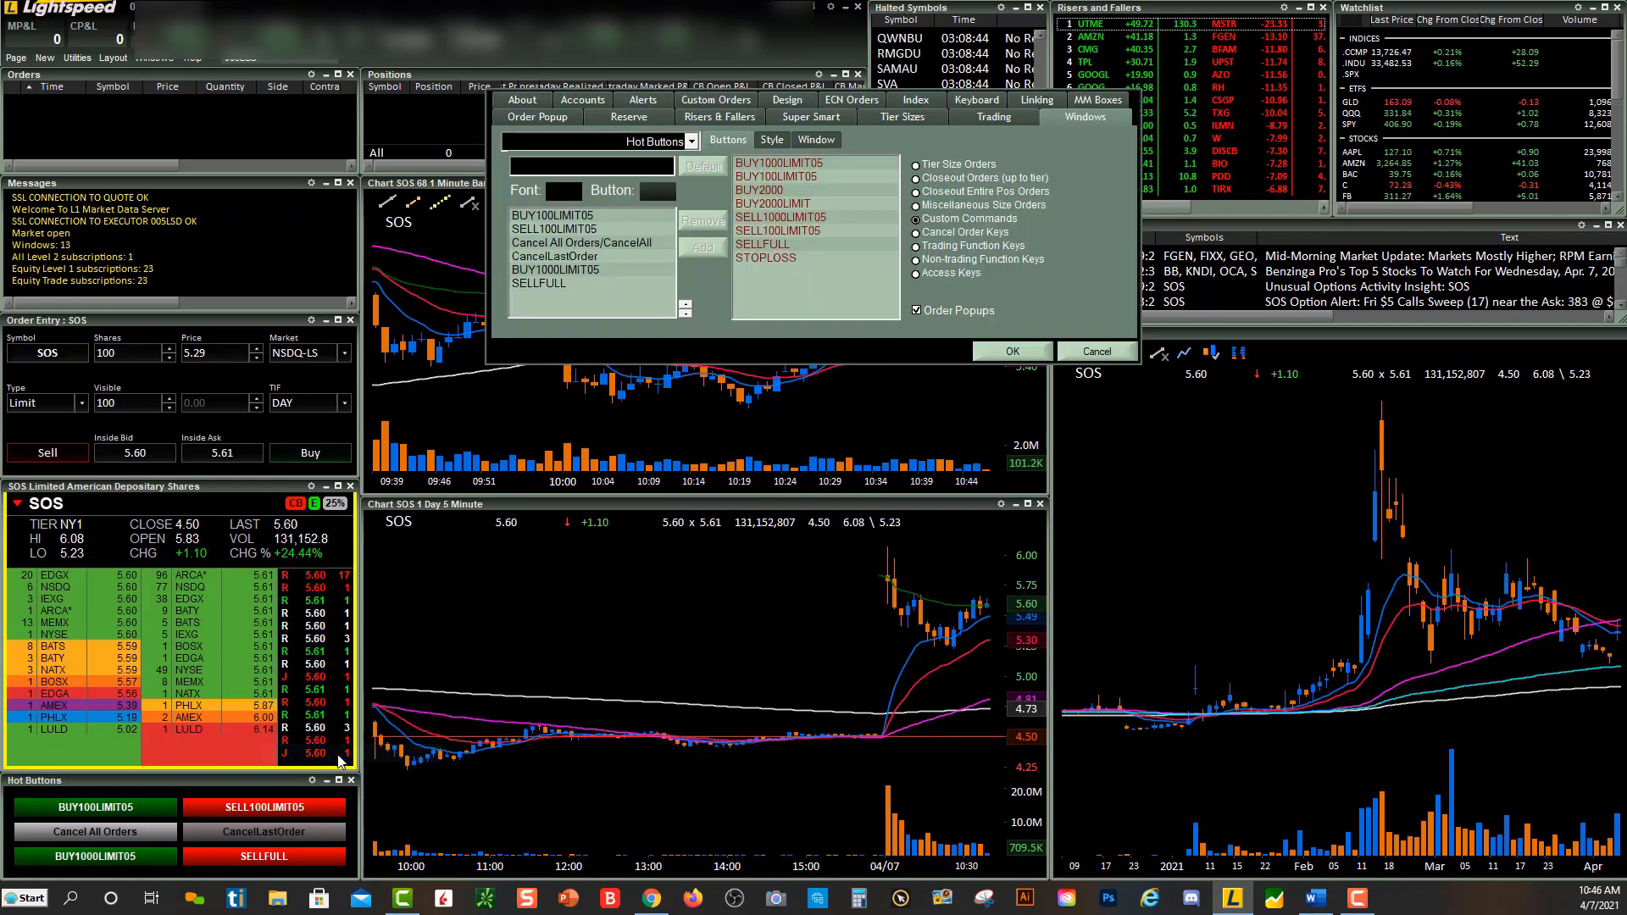
click(786, 257)
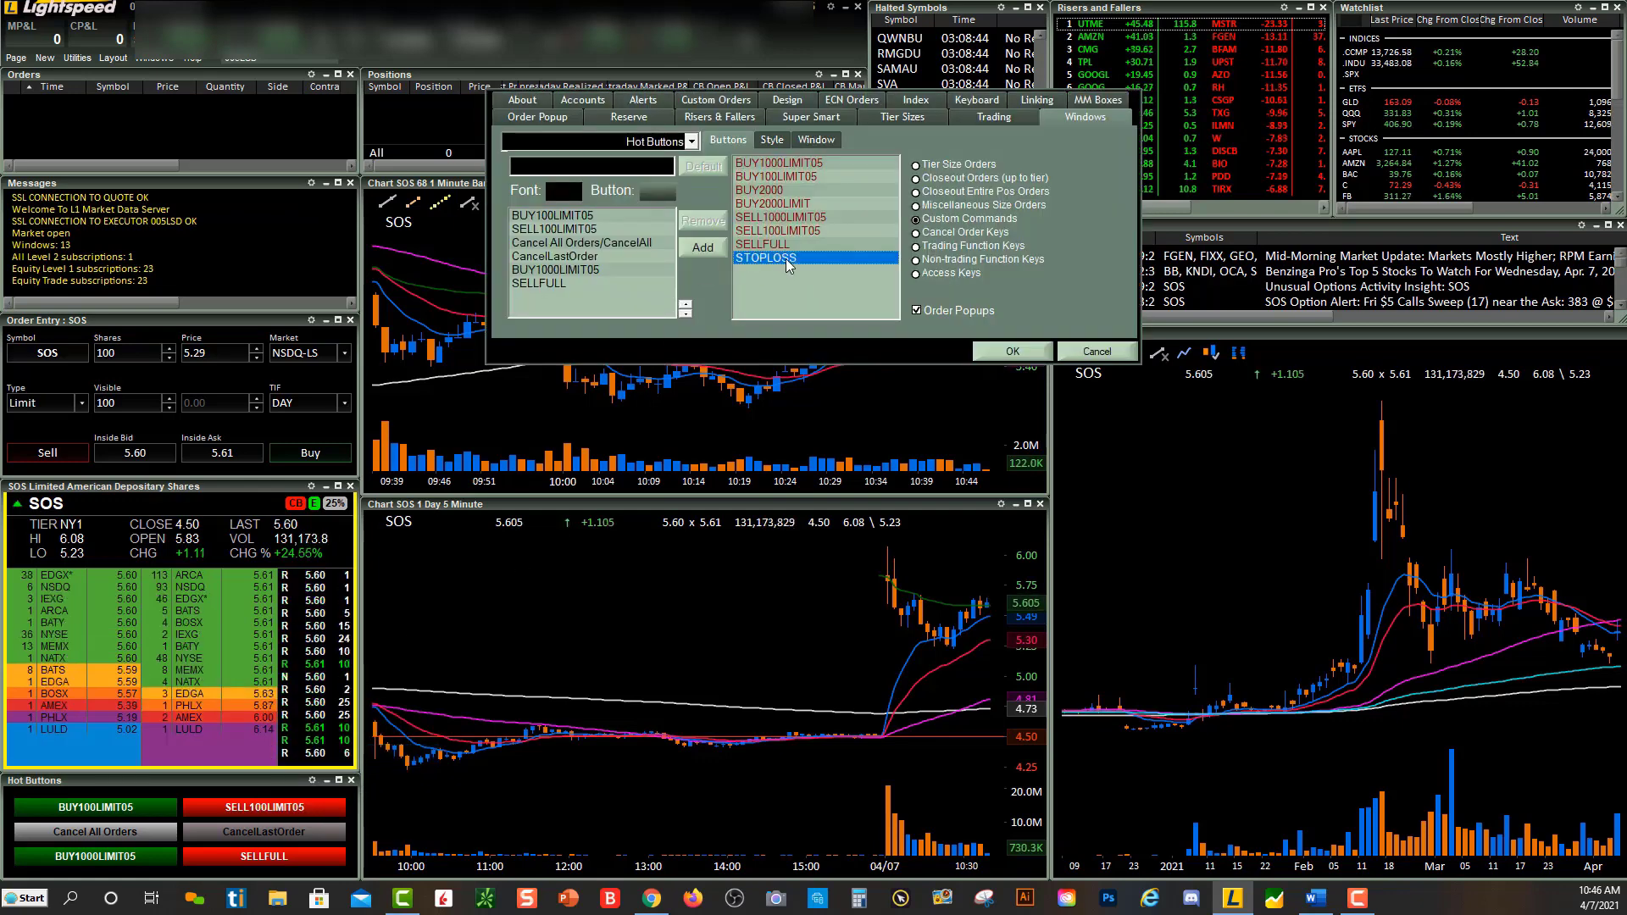
click(703, 247)
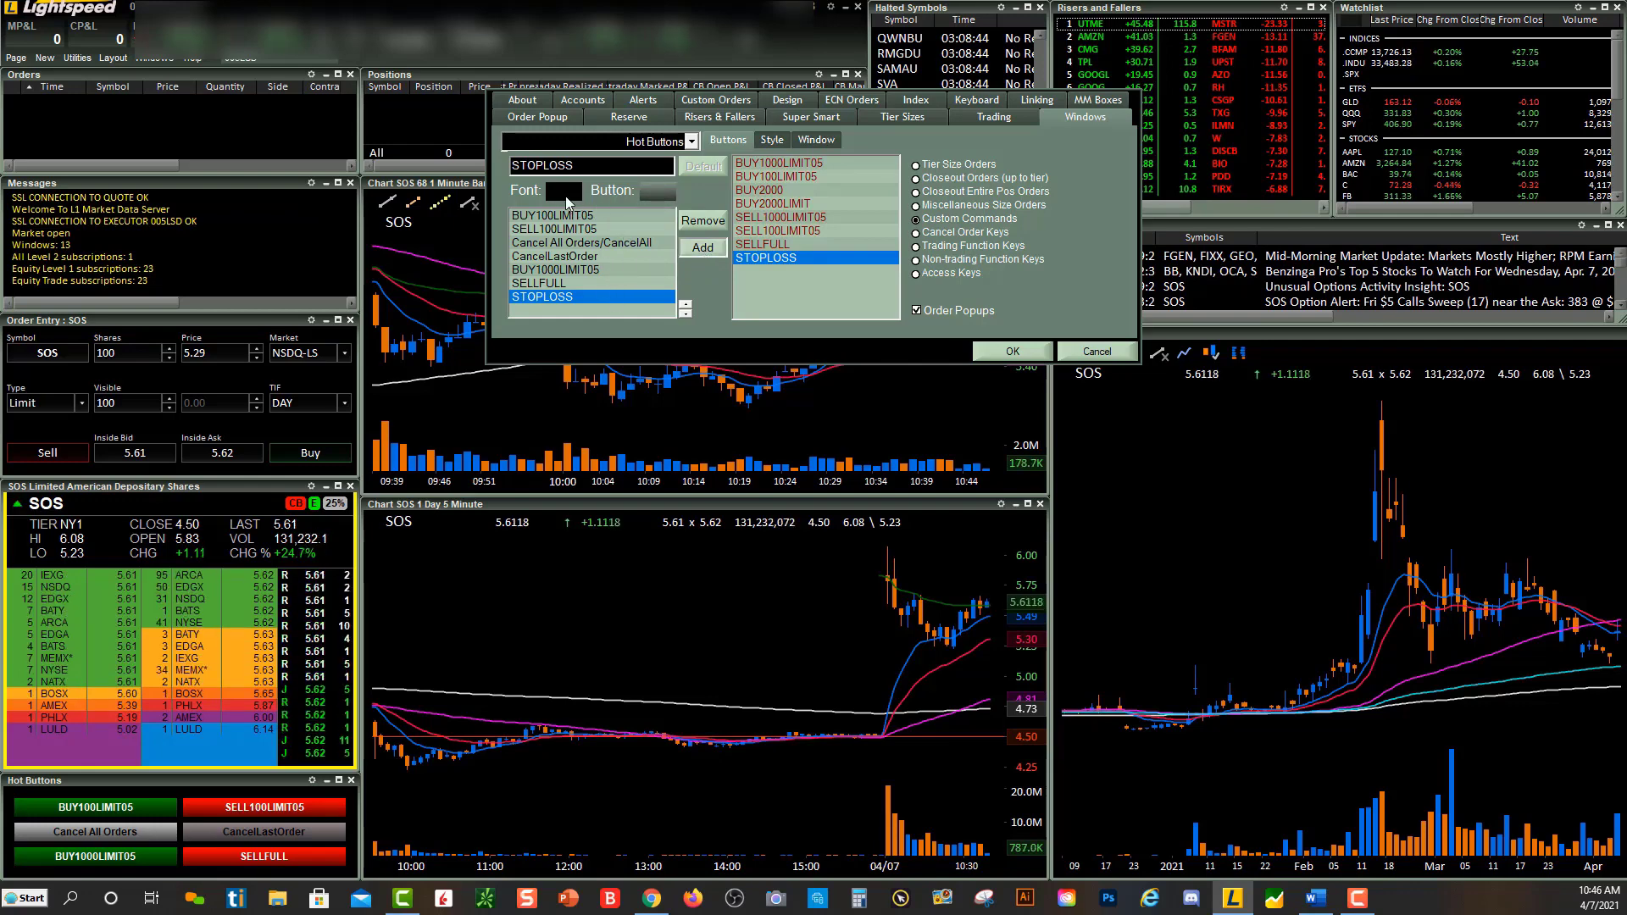
click(1014, 353)
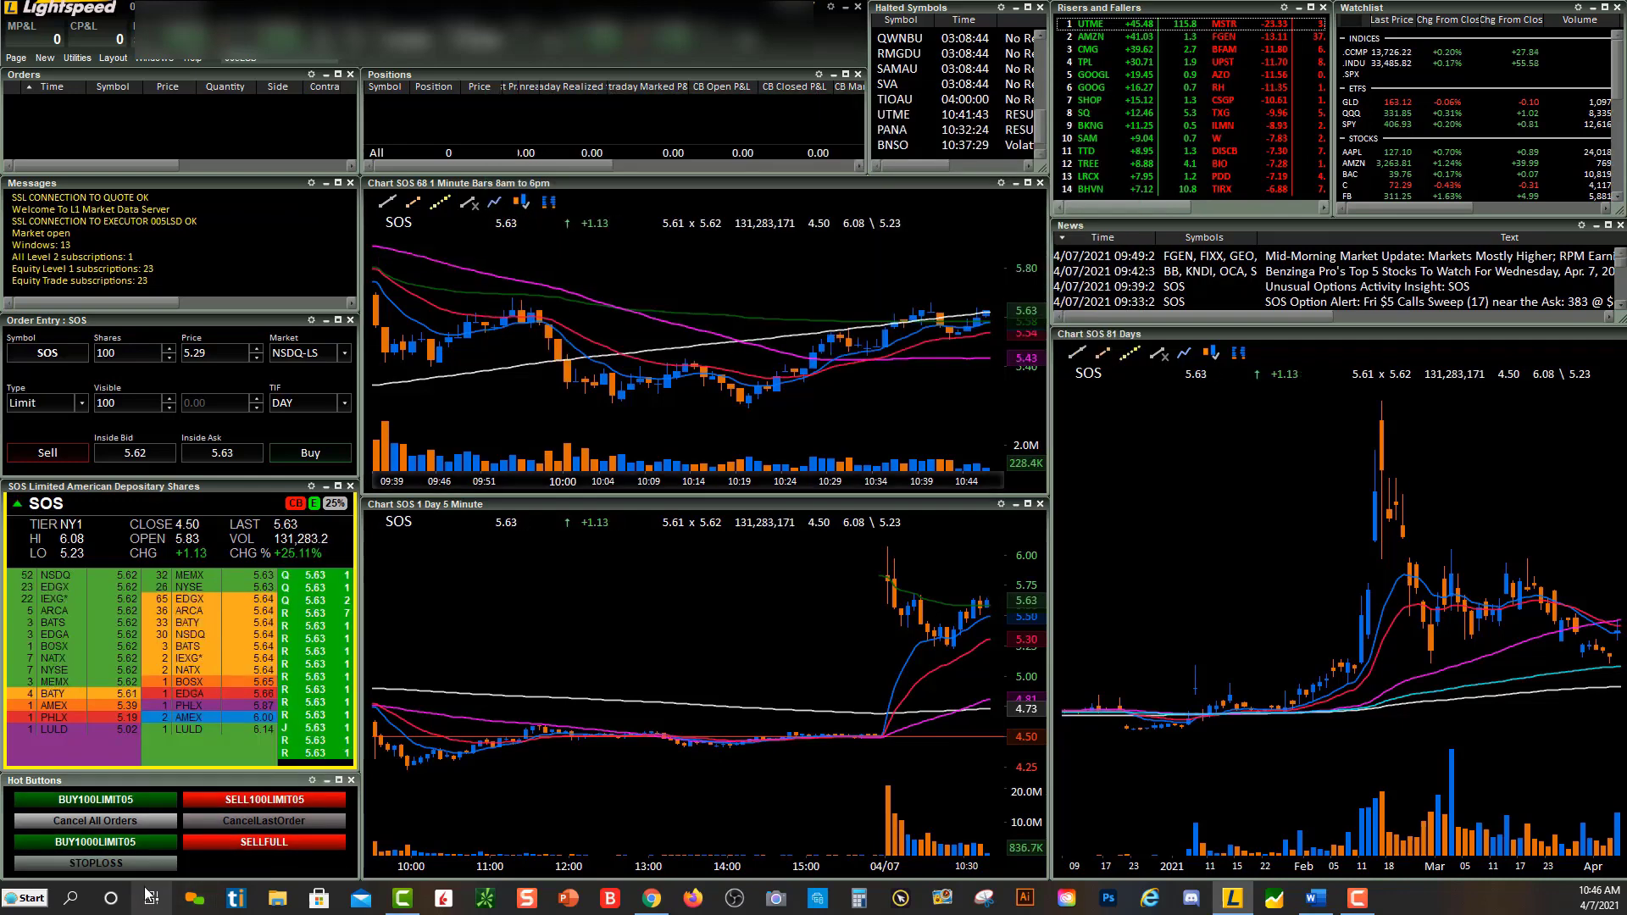